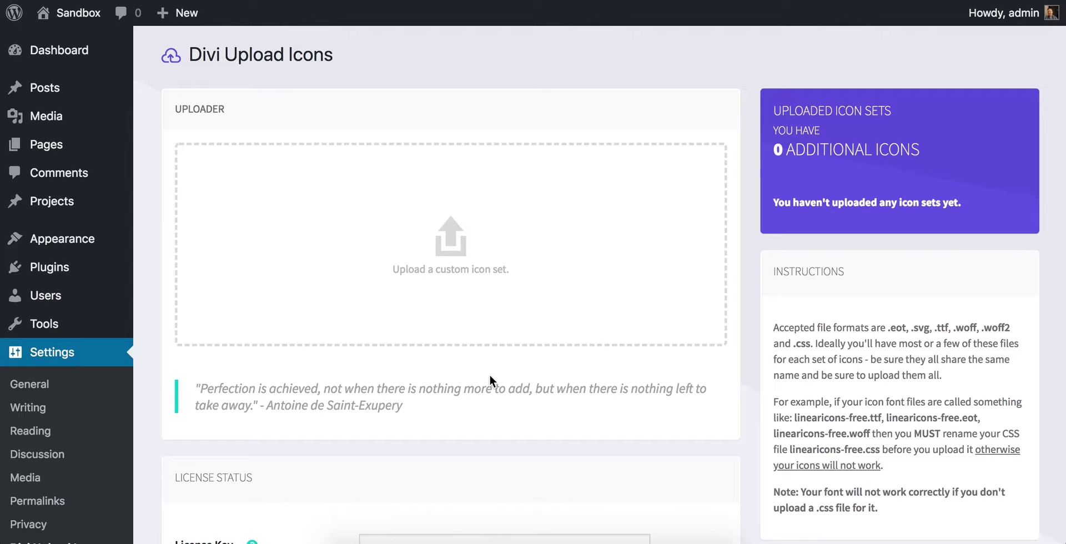
- Drag the four dripicons-v2 font files (.eot through .woff) into the uploader, leaving out the CSS
{"action": "left_click", "coordinate": [350, 539]}
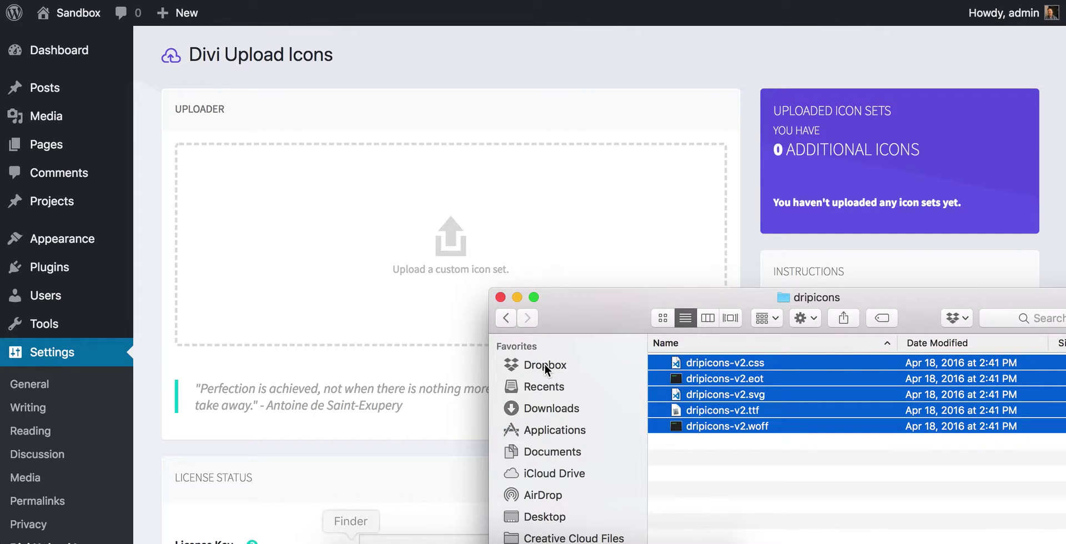
{"action": "left_click", "coordinate": [738, 504]}
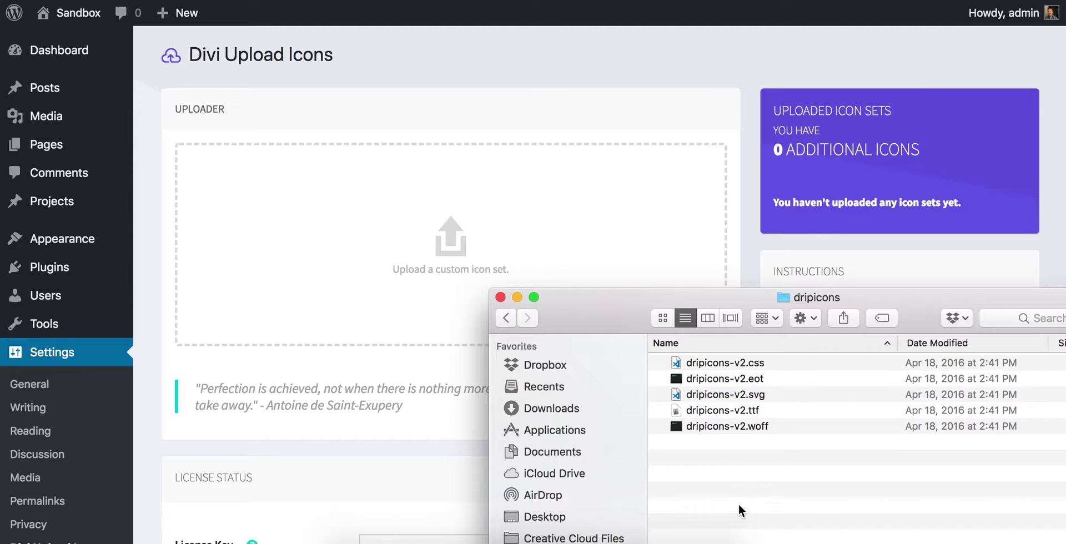
{"action": "left_click", "coordinate": [752, 381]}
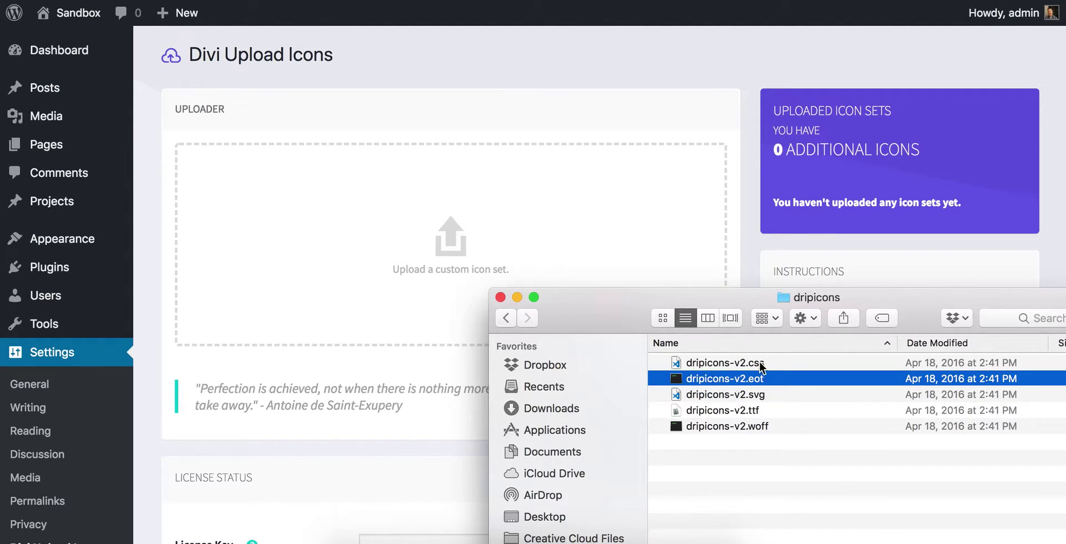
{"action": "left_click", "coordinate": [726, 415], "text": "shift"}
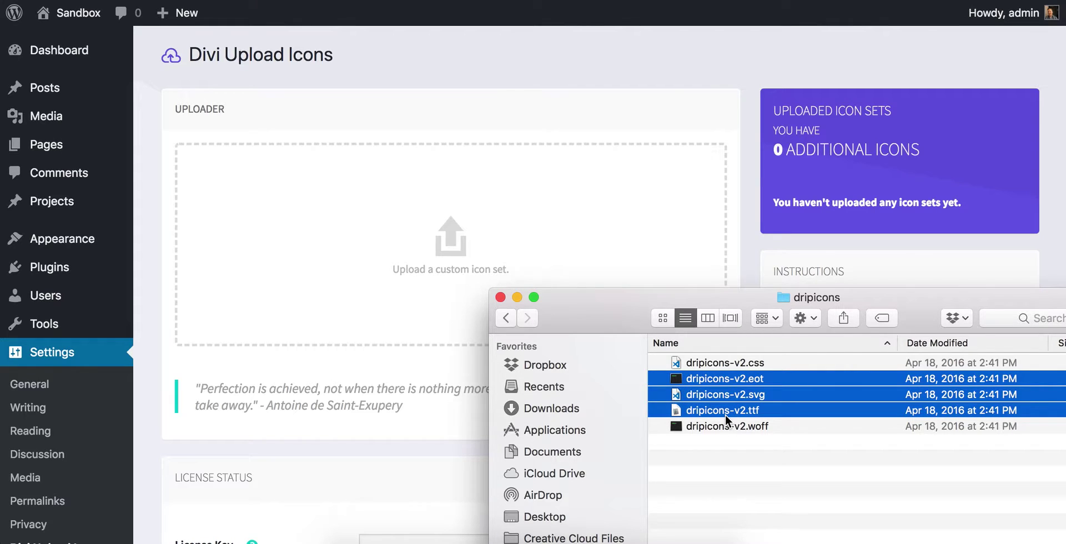
{"action": "left_click", "coordinate": [719, 425], "text": "shift"}
{"action": "left_click_drag", "start_coordinate": [719, 424], "coordinate": [412, 247]}
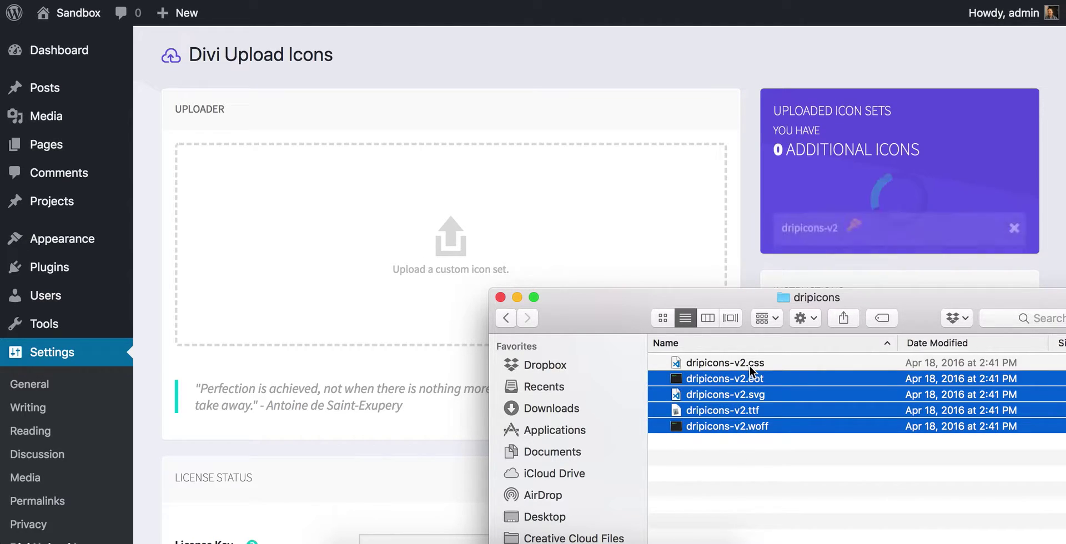
{"action": "left_click", "coordinate": [650, 51]}
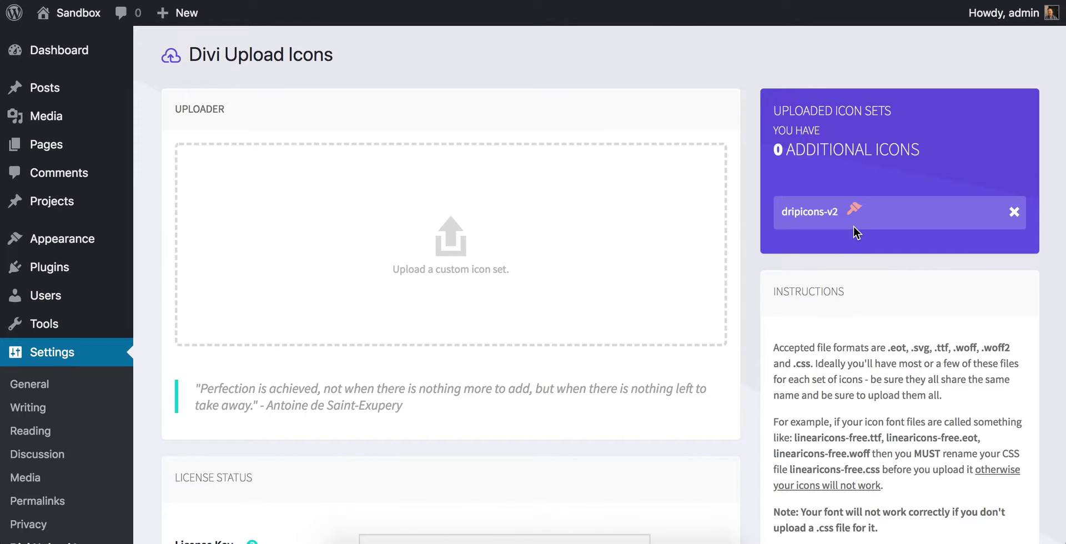
{"action": "mouse_move", "coordinate": [854, 216]}
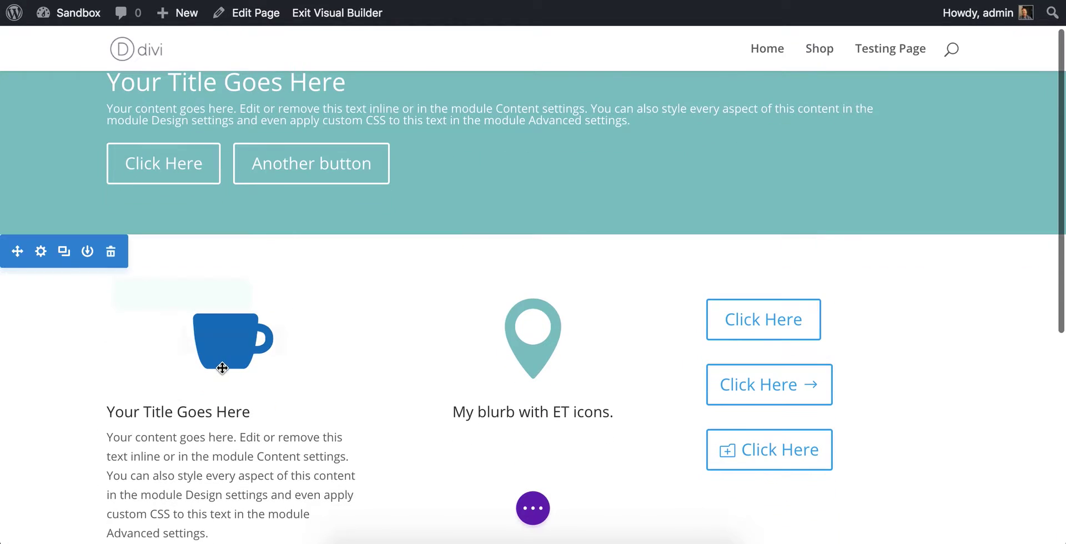
- Browse the coffee-cup blurb's icon grid and Filter Icons list, then close its settings unsaved
{"action": "left_click", "coordinate": [211, 343]}
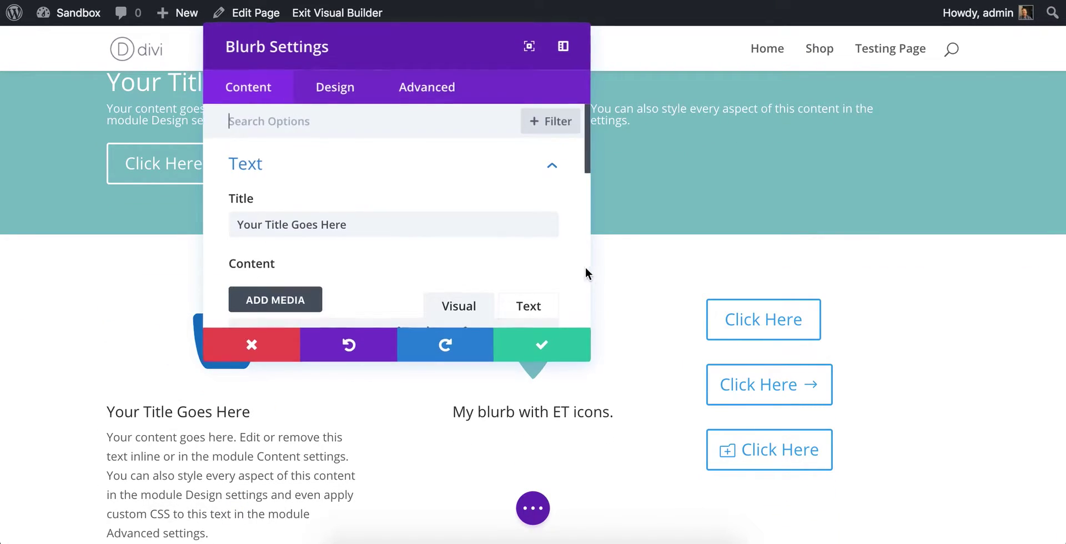
{"action": "scroll", "coordinate": [565, 235], "scroll_direction": "down", "scroll_amount": 10}
{"action": "left_click", "coordinate": [502, 196]}
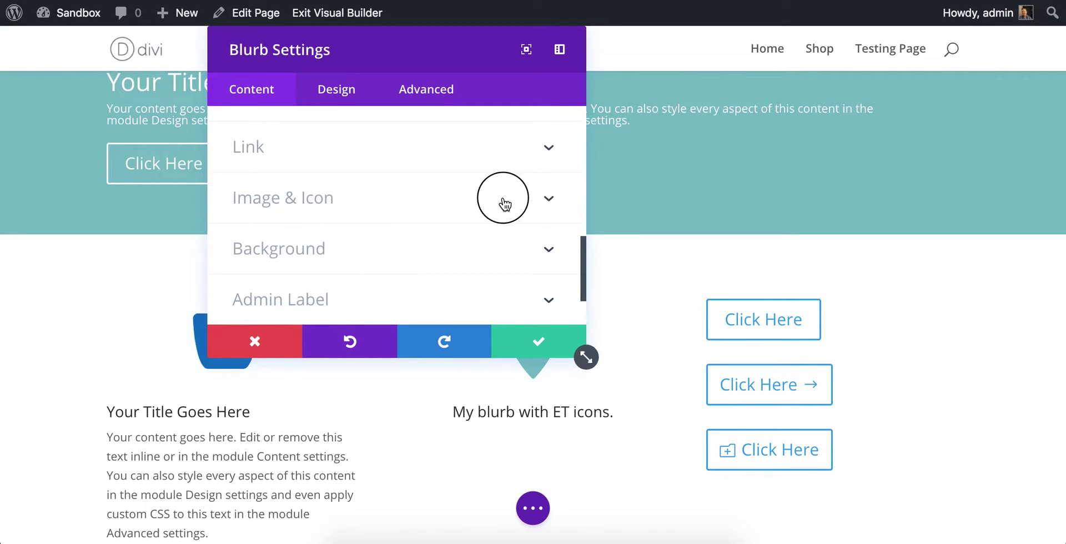
{"action": "scroll", "coordinate": [566, 209], "scroll_direction": "down", "scroll_amount": 3}
{"action": "scroll", "coordinate": [510, 267], "scroll_direction": "down", "scroll_amount": 15}
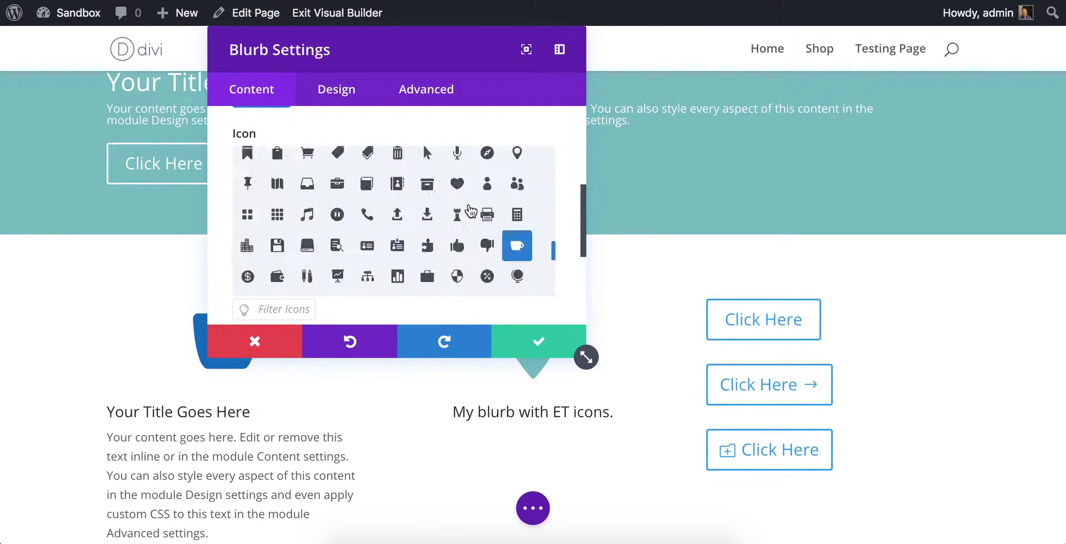
{"action": "scroll", "coordinate": [541, 261], "scroll_direction": "down", "scroll_amount": 2}
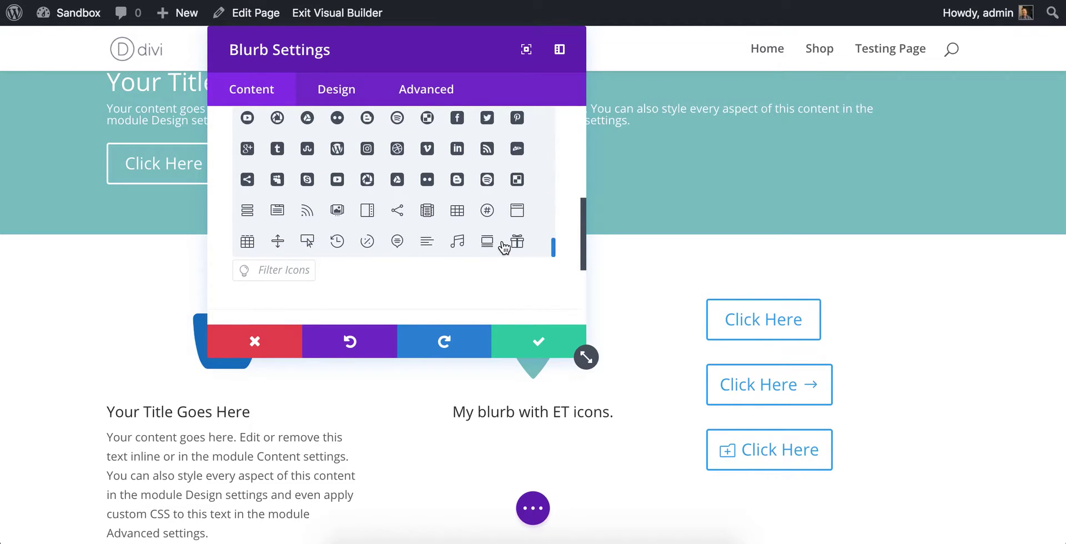
{"action": "left_click", "coordinate": [285, 270]}
{"action": "scroll", "coordinate": [423, 248], "scroll_direction": "down", "scroll_amount": 4}
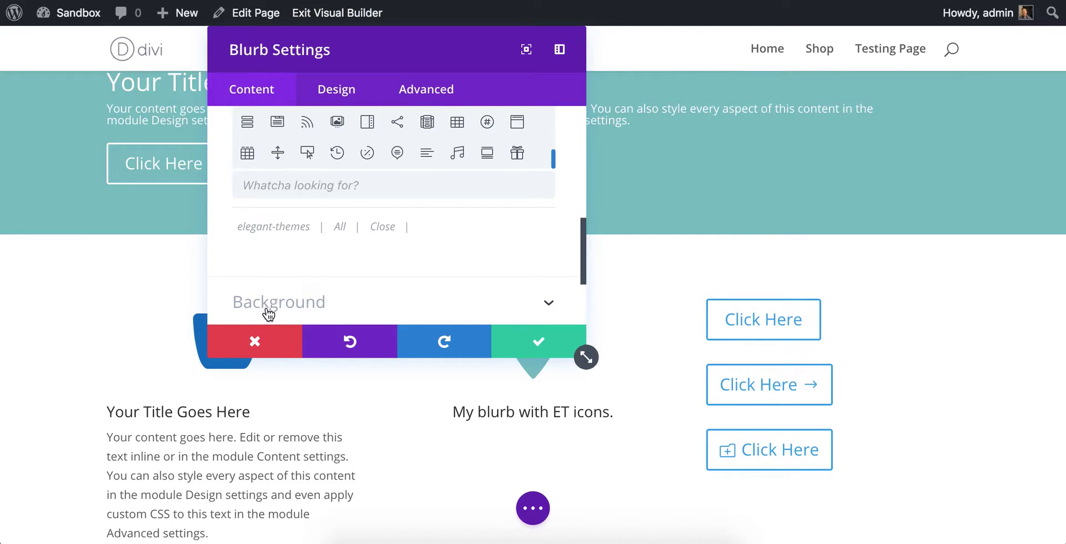
{"action": "left_click", "coordinate": [247, 340]}
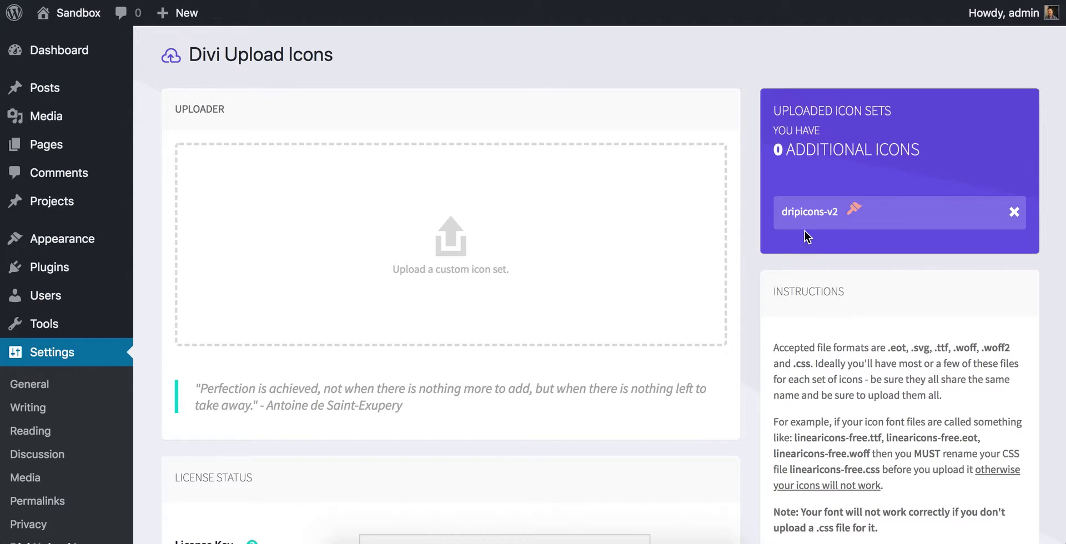
- Delete the dripicons-v2 set and re-upload it from dripicons-v2.css alone
{"action": "left_click", "coordinate": [1014, 211]}
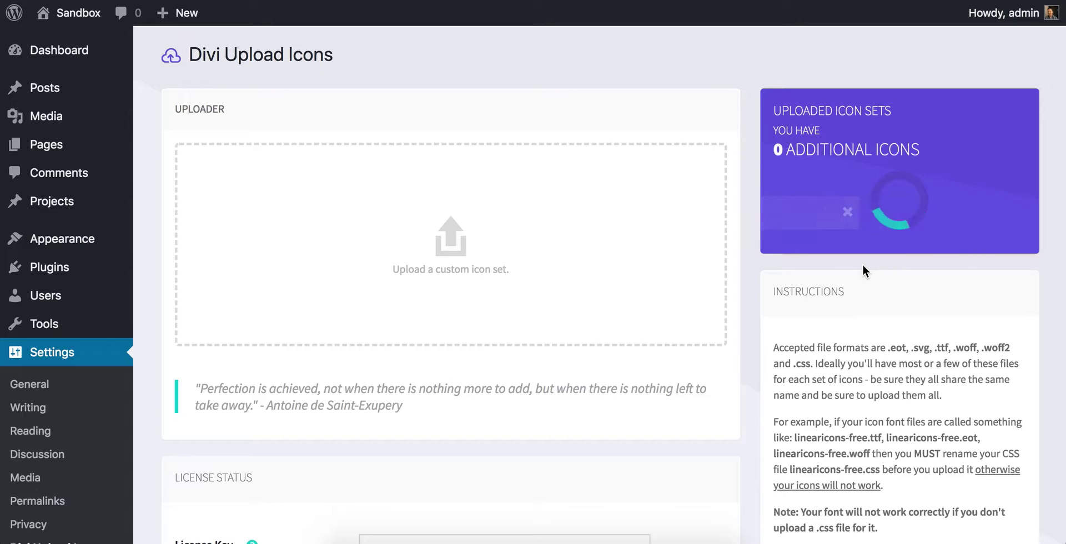
{"action": "left_click", "coordinate": [352, 527]}
{"action": "left_click", "coordinate": [900, 455]}
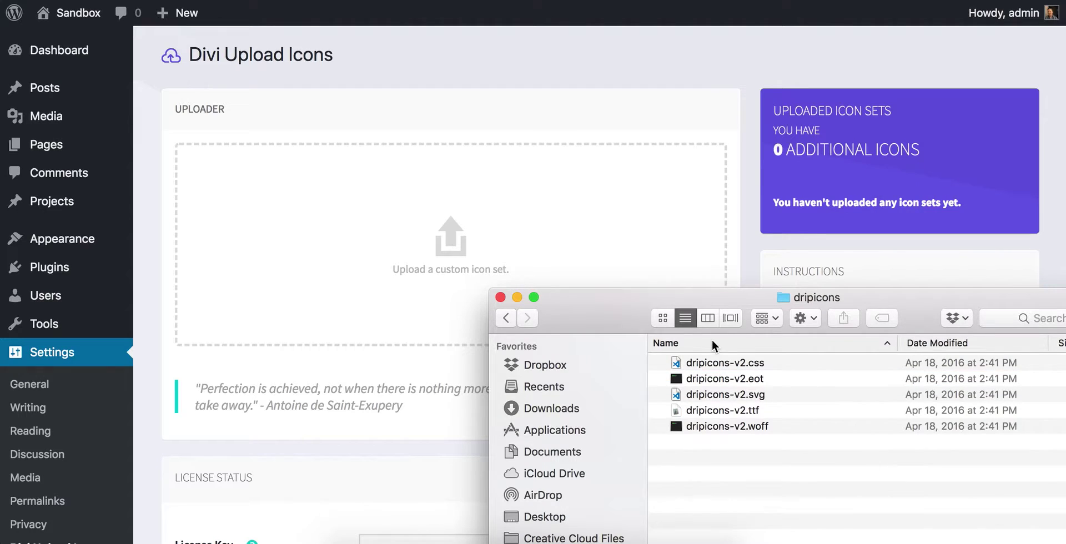
{"action": "left_click_drag", "start_coordinate": [712, 362], "coordinate": [625, 246]}
{"action": "left_click", "coordinate": [649, 65]}
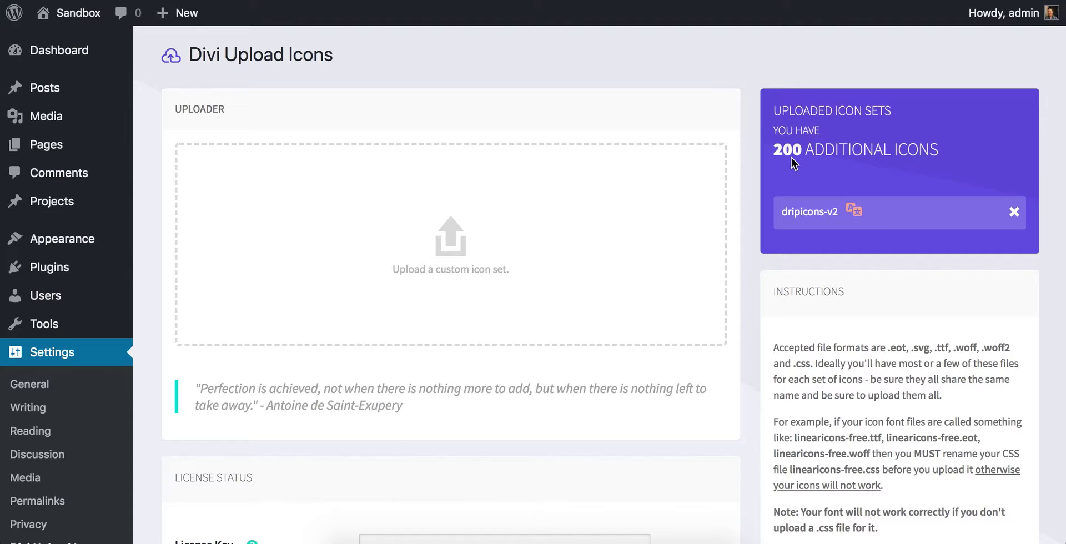
- Check the warning shown beside the dripicons-v2 icon set
{"action": "mouse_move", "coordinate": [861, 215]}
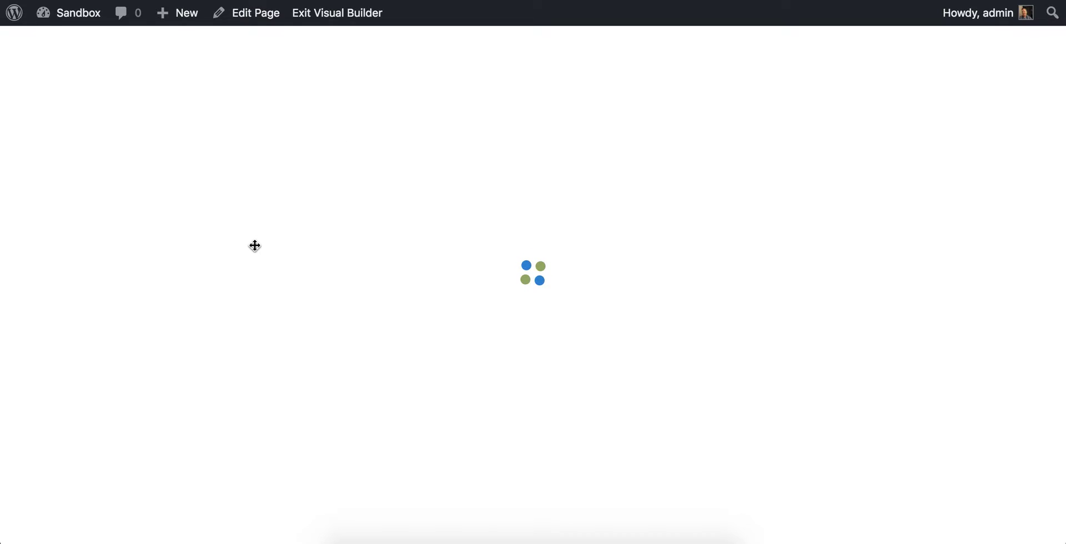
- In the coffee-cup blurb's settings, browse the icon grid and Filter Icons list for the dripicons-v2 icons
{"action": "scroll", "coordinate": [259, 302], "scroll_direction": "down", "scroll_amount": 2}
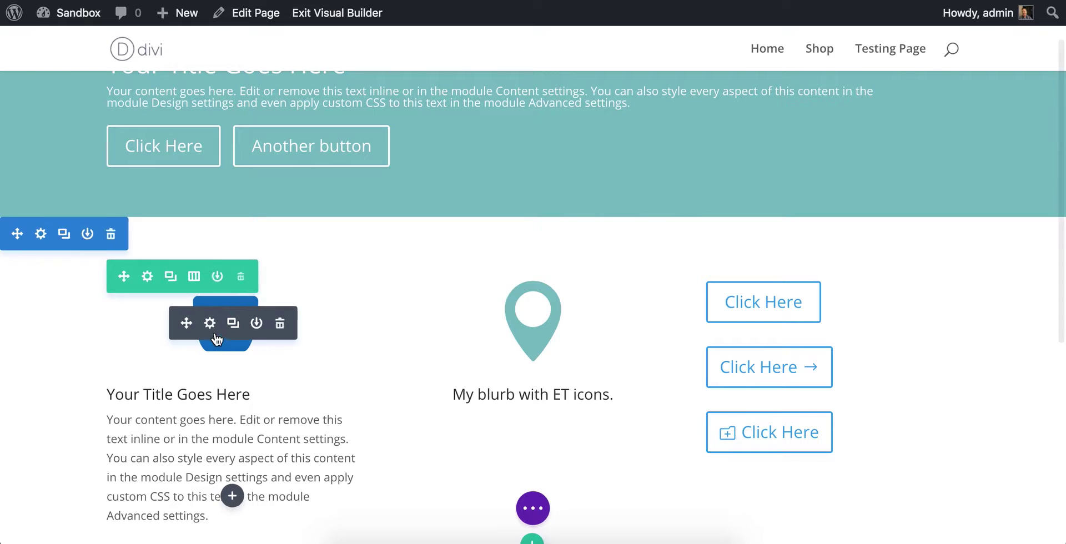
{"action": "left_click", "coordinate": [210, 323]}
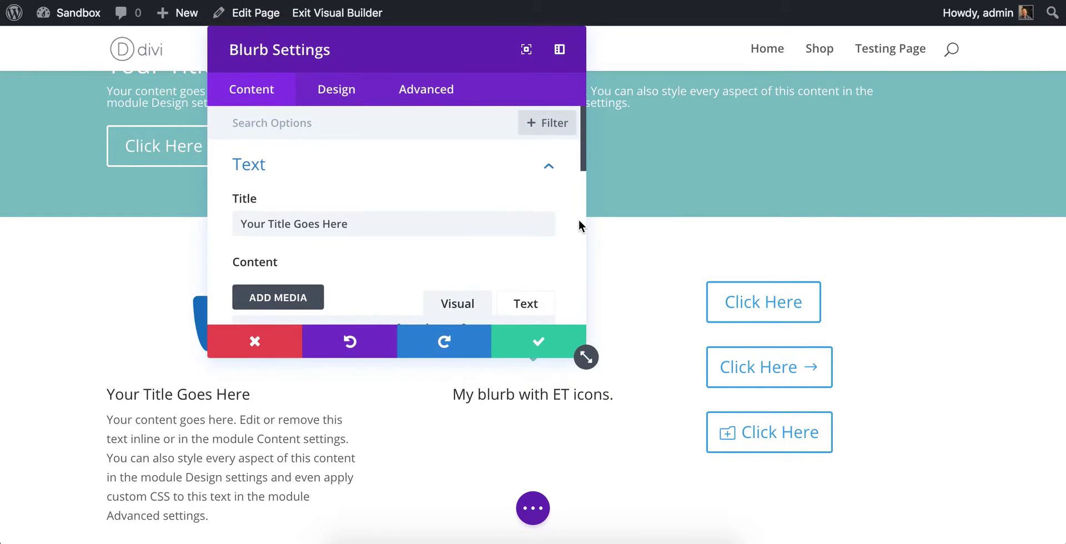
{"action": "scroll", "coordinate": [468, 209], "scroll_direction": "down", "scroll_amount": 10}
{"action": "left_click", "coordinate": [468, 208]}
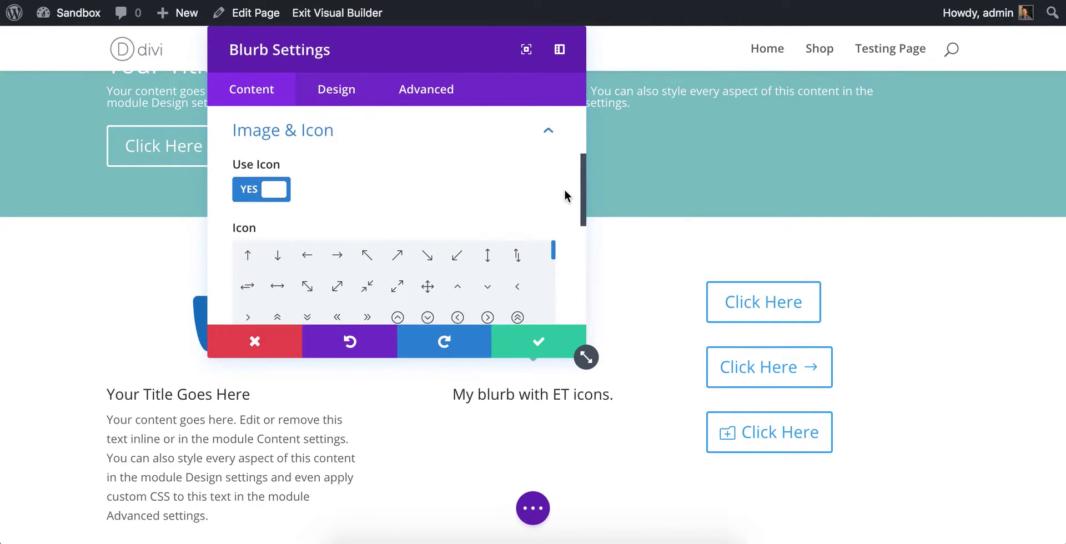
{"action": "scroll", "coordinate": [564, 188], "scroll_direction": "down", "scroll_amount": 10}
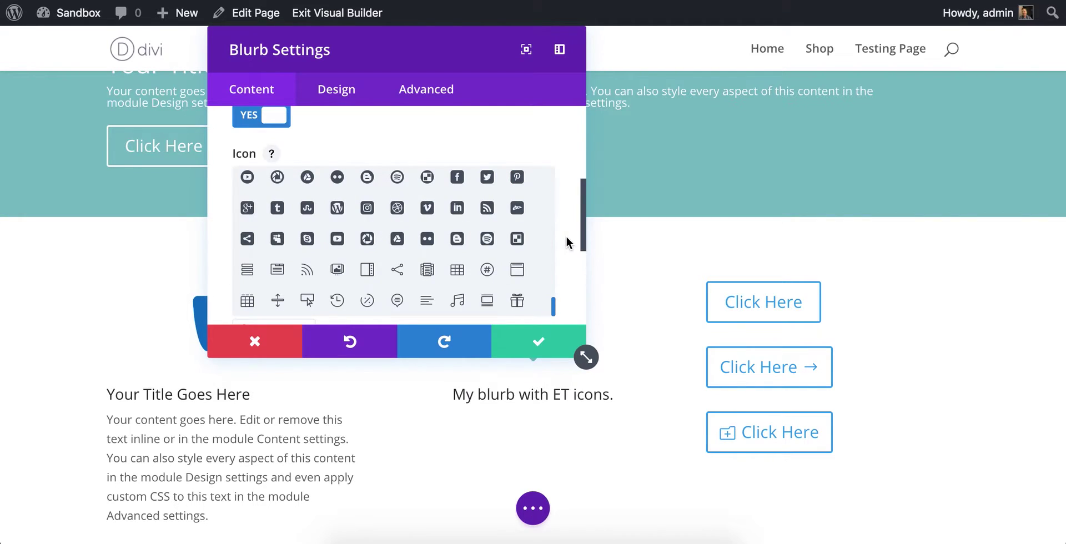
{"action": "scroll", "coordinate": [565, 235], "scroll_direction": "down", "scroll_amount": 2}
{"action": "left_click", "coordinate": [281, 258]}
{"action": "scroll", "coordinate": [518, 273], "scroll_direction": "down", "scroll_amount": 1}
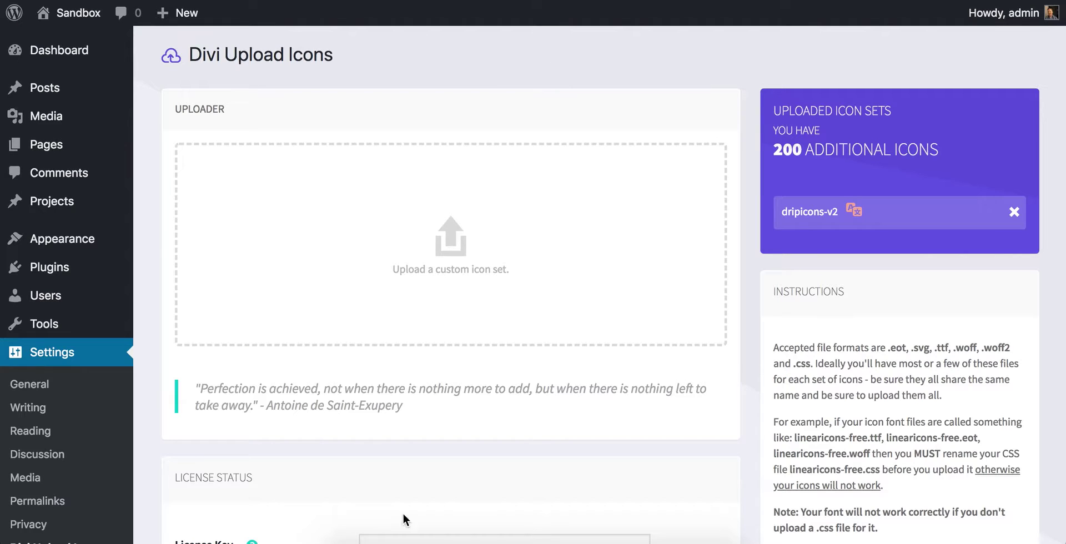
- Drag the four dripicons-v2 font files (.eot to .woff) into the uploader to join the CSS-only set
{"action": "left_click", "coordinate": [342, 536]}
{"action": "left_click", "coordinate": [751, 382]}
{"action": "left_click", "coordinate": [748, 413], "text": "shift"}
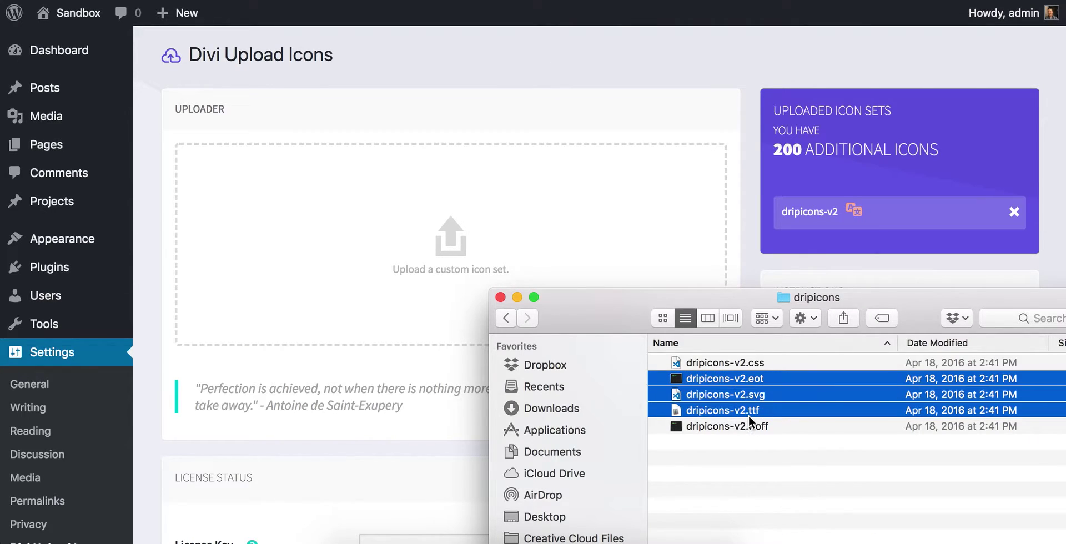
{"action": "left_click", "coordinate": [745, 421], "text": "shift"}
{"action": "left_click_drag", "start_coordinate": [744, 418], "coordinate": [485, 208]}
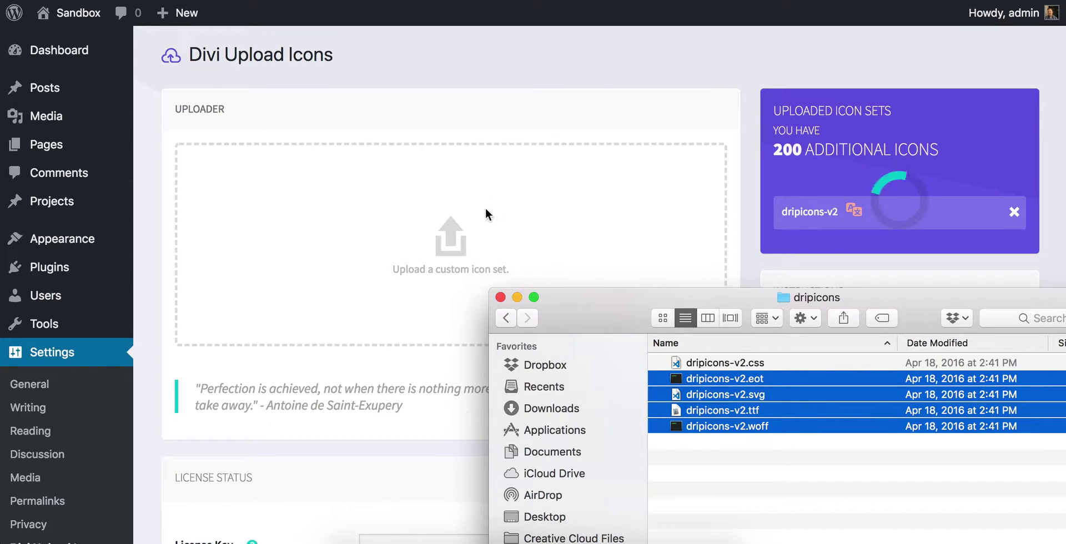
{"action": "left_click", "coordinate": [608, 78]}
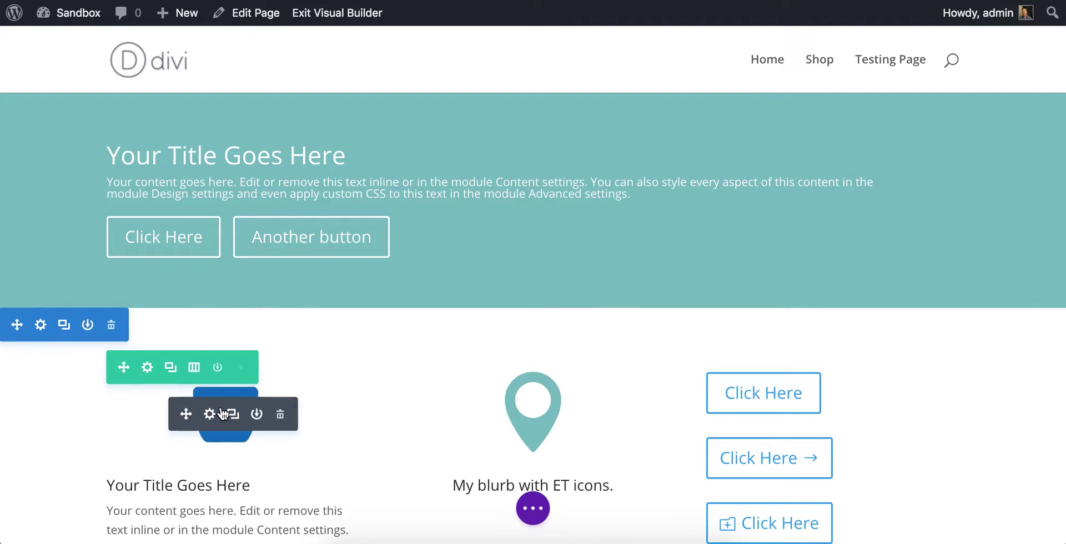
- Open the coffee-cup blurb's icon choices and filter them to only the dripicons-v2 set
{"action": "left_click", "coordinate": [210, 413]}
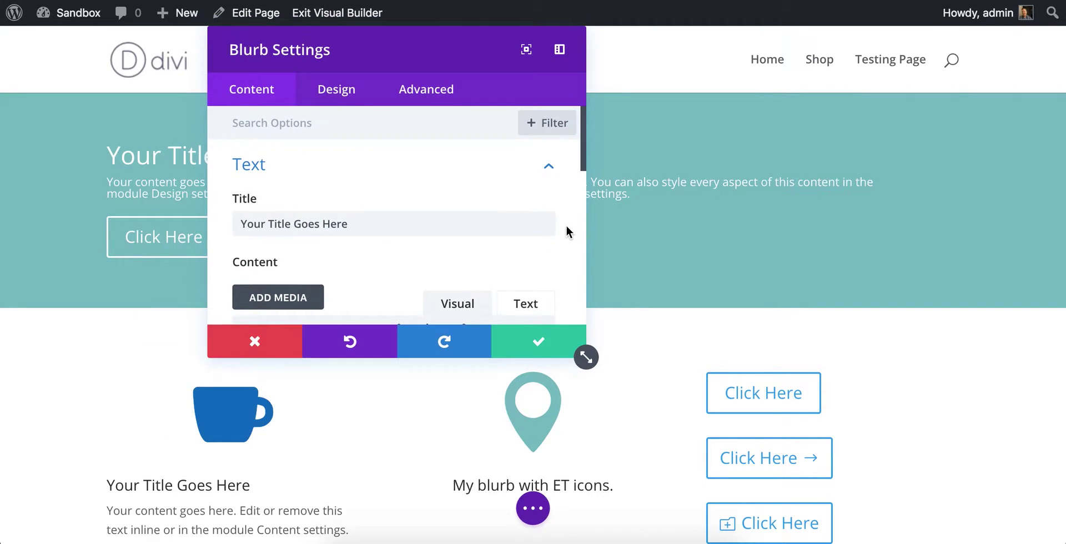
{"action": "scroll", "coordinate": [565, 225], "scroll_direction": "down", "scroll_amount": 10}
{"action": "left_click", "coordinate": [547, 240]}
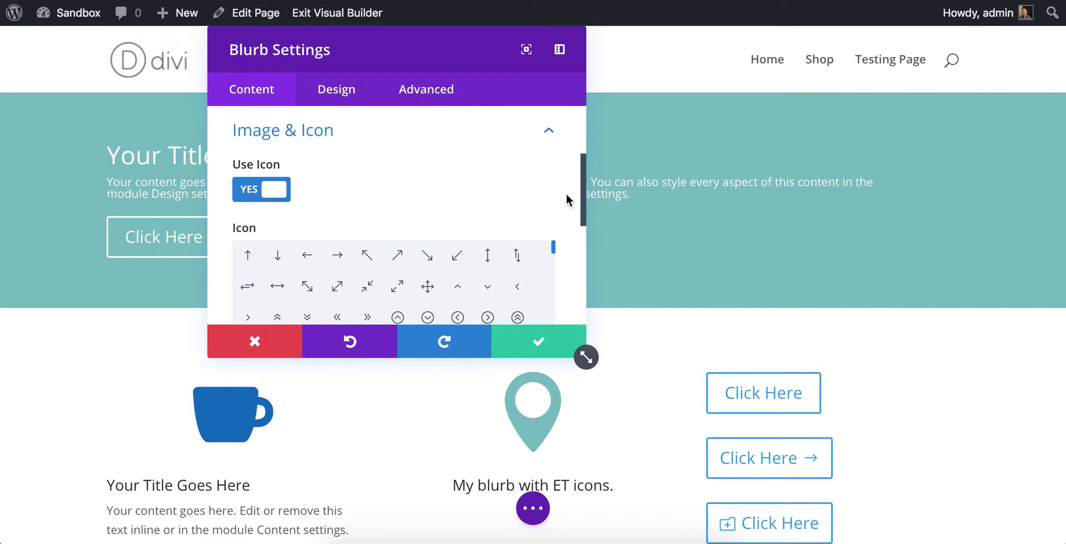
{"action": "scroll", "coordinate": [564, 193], "scroll_direction": "down", "scroll_amount": 3}
{"action": "scroll", "coordinate": [492, 177], "scroll_direction": "down", "scroll_amount": 10}
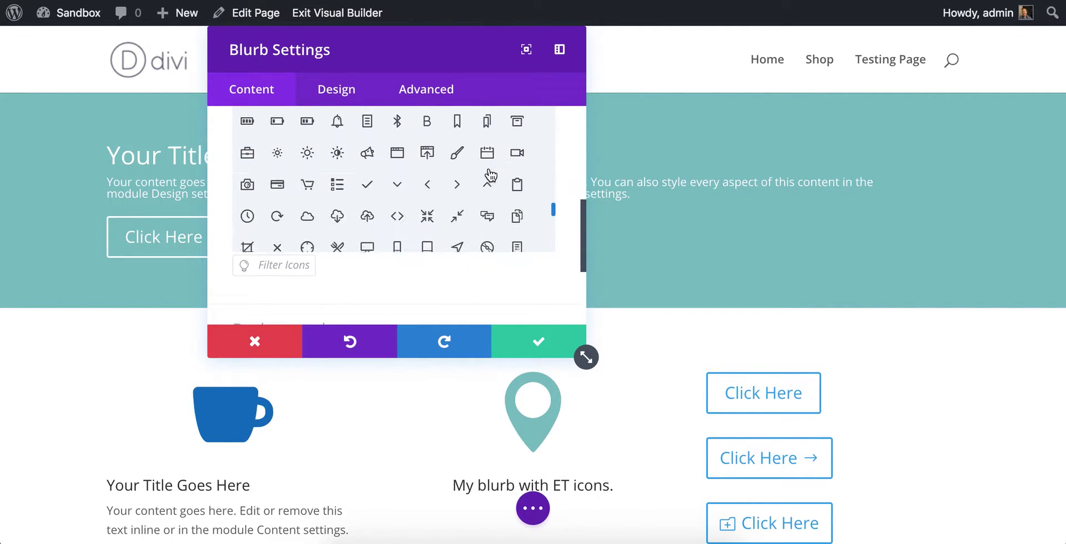
{"action": "scroll", "coordinate": [490, 175], "scroll_direction": "down", "scroll_amount": 2}
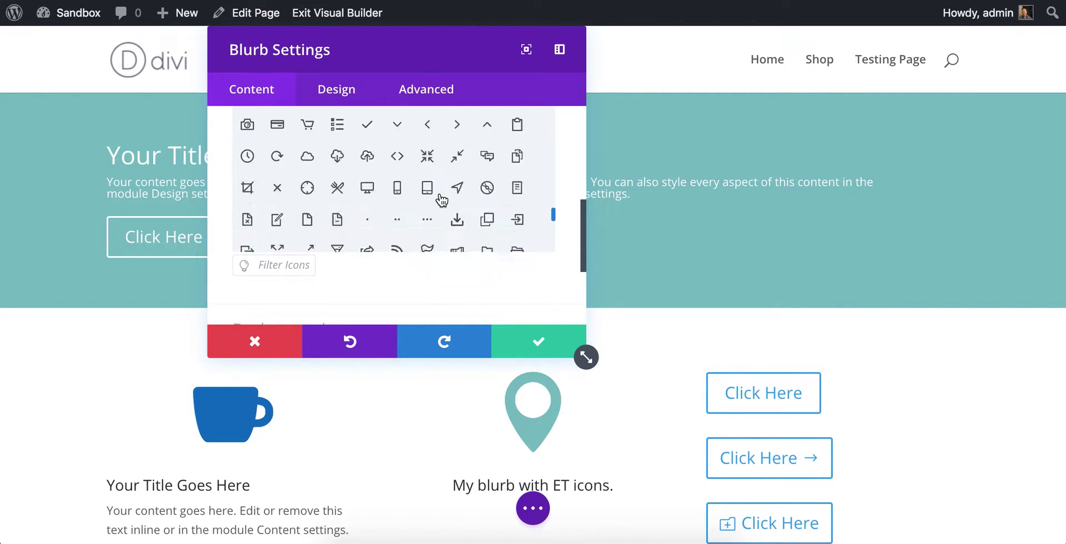
{"action": "scroll", "coordinate": [442, 199], "scroll_direction": "down", "scroll_amount": 5}
{"action": "left_click", "coordinate": [298, 266]}
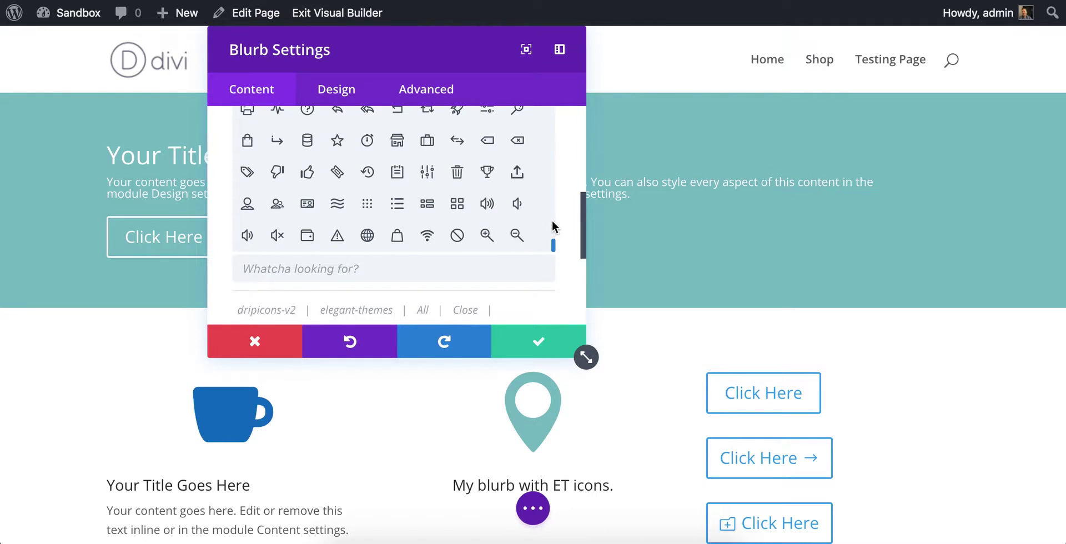
{"action": "scroll", "coordinate": [552, 226], "scroll_direction": "down", "scroll_amount": 1}
{"action": "left_click", "coordinate": [272, 264]}
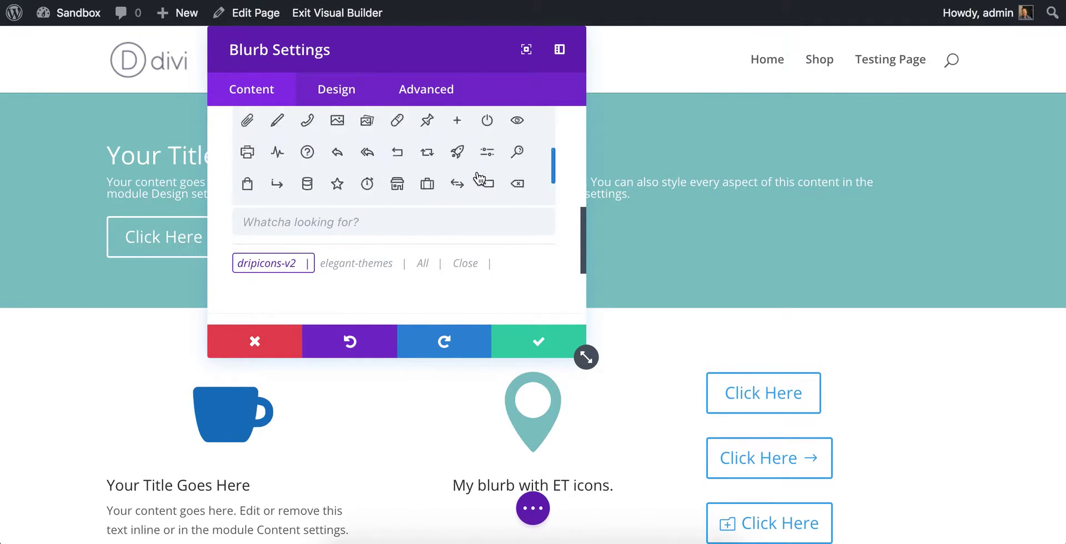
- Switch the icon filter to show only the elegant-themes icons
{"action": "scroll", "coordinate": [477, 179], "scroll_direction": "up", "scroll_amount": 5}
{"action": "scroll", "coordinate": [561, 166], "scroll_direction": "up", "scroll_amount": 2}
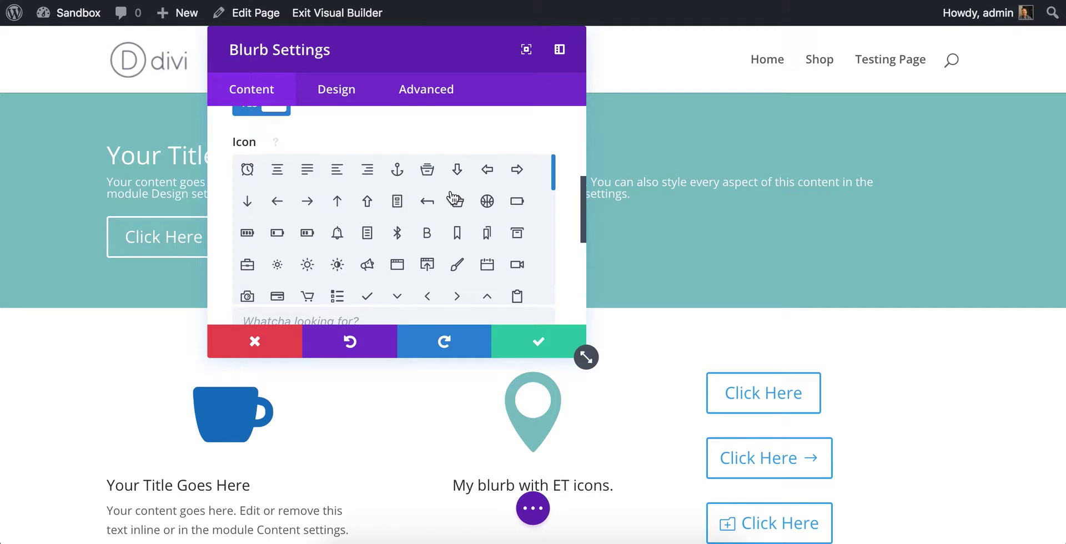
{"action": "scroll", "coordinate": [454, 198], "scroll_direction": "down", "scroll_amount": 2}
{"action": "scroll", "coordinate": [566, 206], "scroll_direction": "down", "scroll_amount": 2}
{"action": "left_click", "coordinate": [333, 293]}
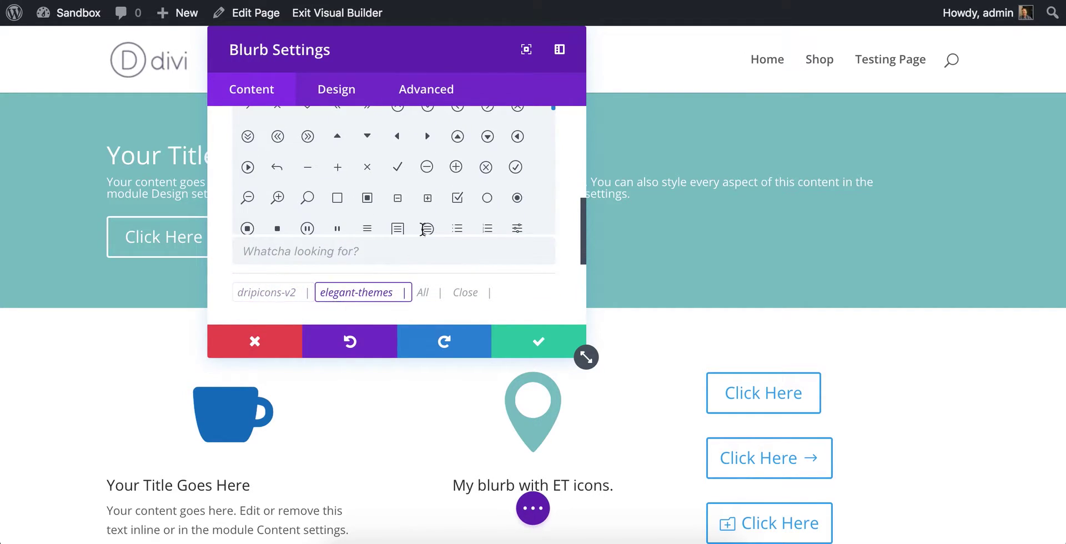
- Discard the blurb settings and rename dripicons-v2.css to style.css in the dripicons folder
{"action": "left_click", "coordinate": [270, 342]}
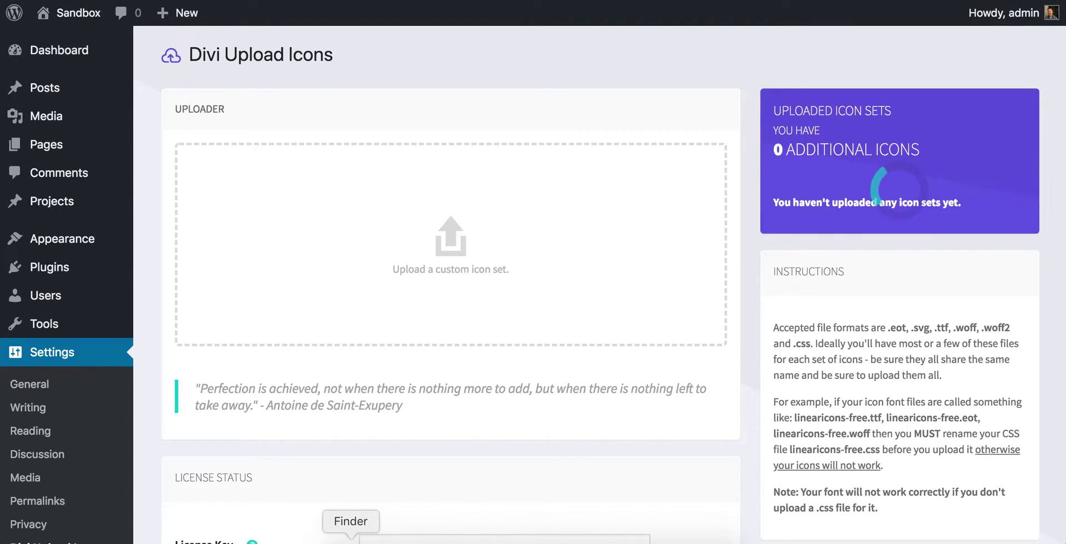
{"action": "left_click", "coordinate": [352, 538]}
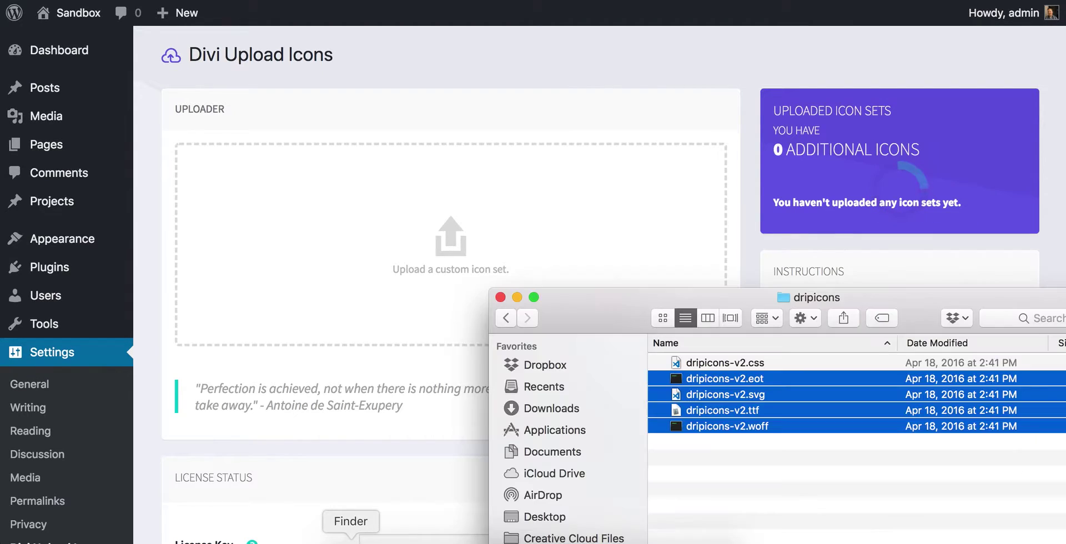
{"action": "left_click", "coordinate": [737, 363]}
{"action": "left_click", "coordinate": [742, 364]}
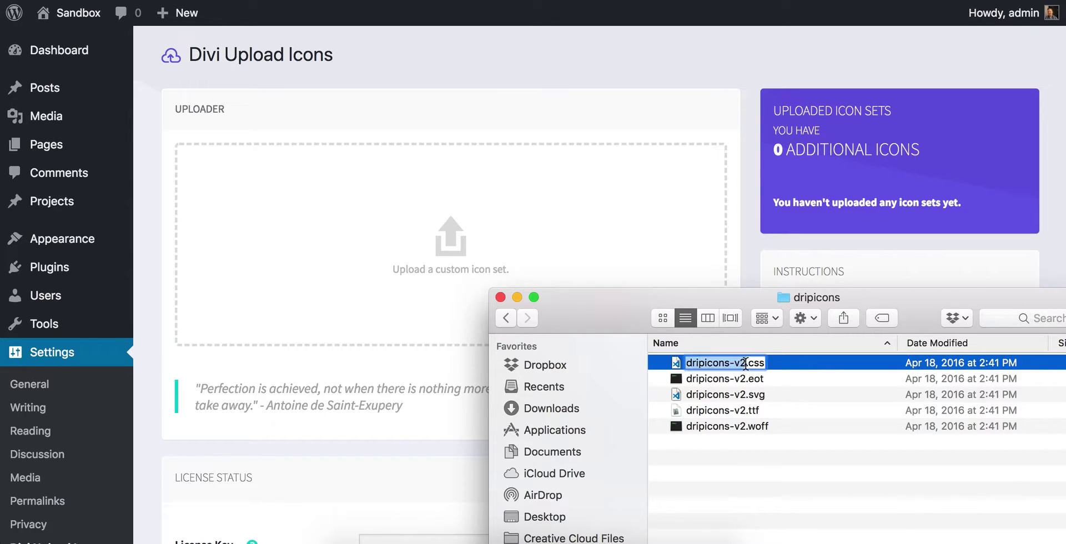
{"action": "type", "text": "style"}
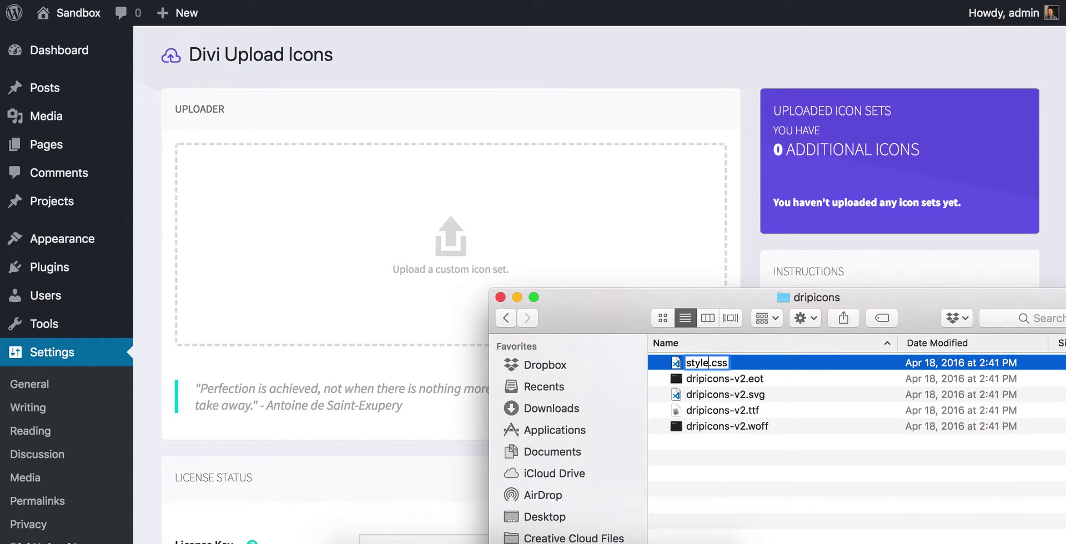
{"action": "key", "text": "Return"}
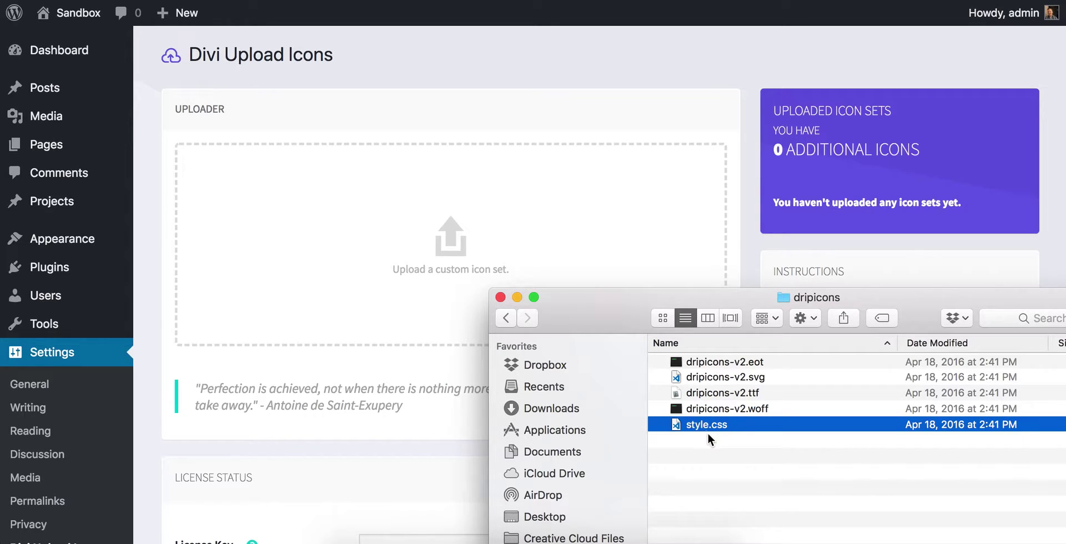
- Upload all five dripicons files and check the missing-file warnings on the dripicons-v2 and style sets
{"action": "left_click", "coordinate": [727, 361], "text": "shift"}
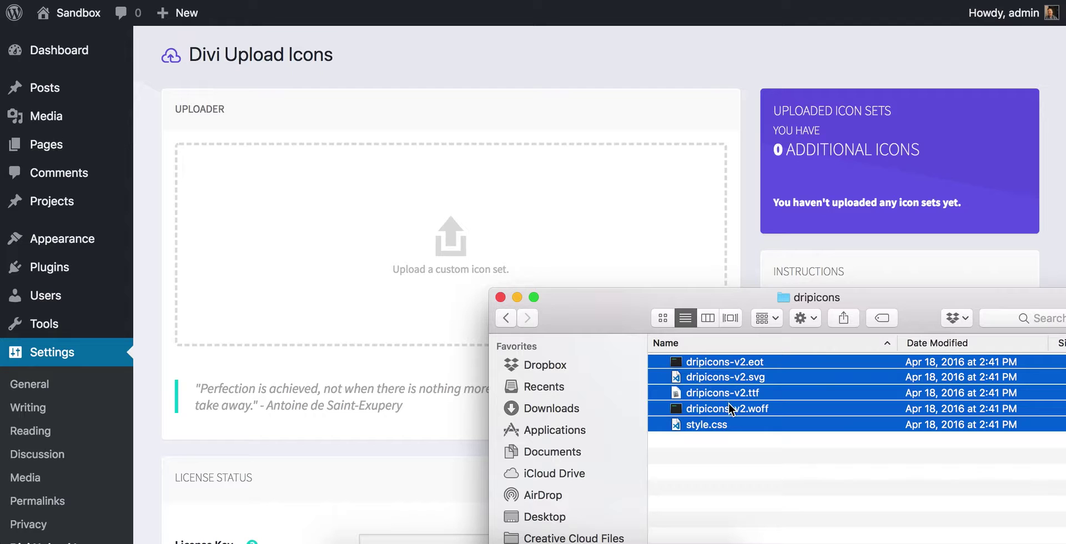
{"action": "left_click_drag", "start_coordinate": [705, 421], "coordinate": [479, 232]}
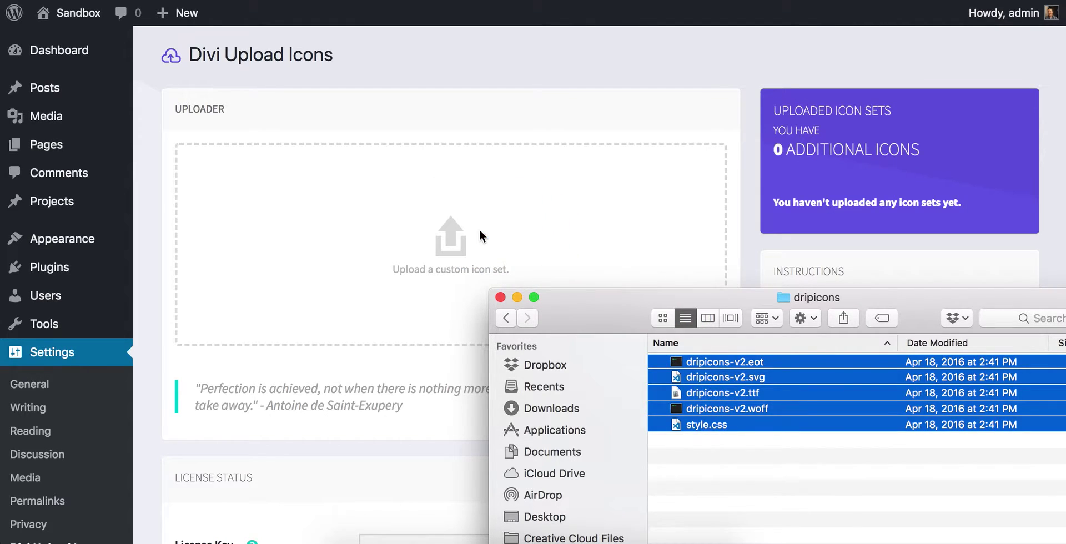
{"action": "left_click", "coordinate": [578, 75]}
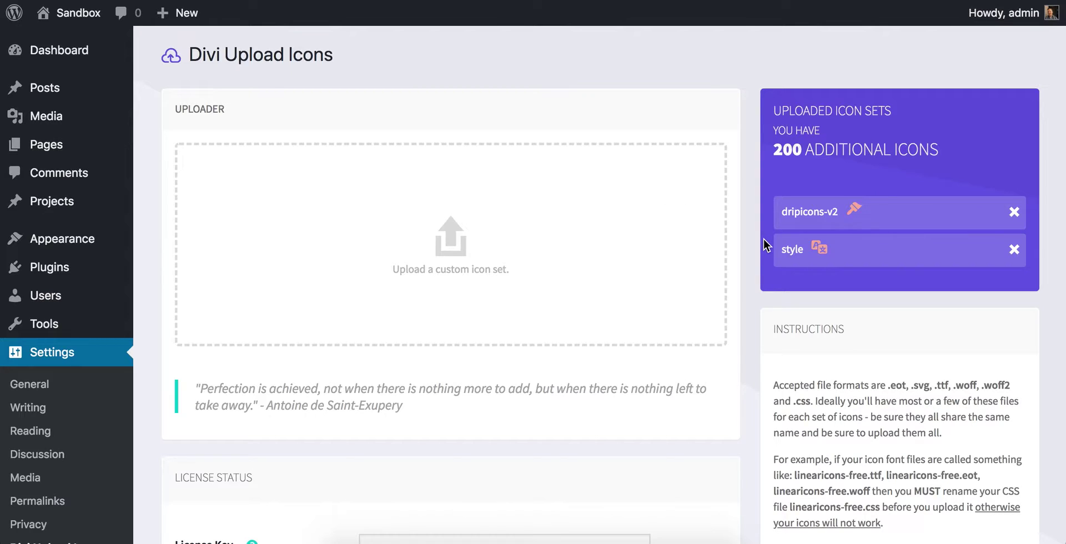
{"action": "mouse_move", "coordinate": [861, 208]}
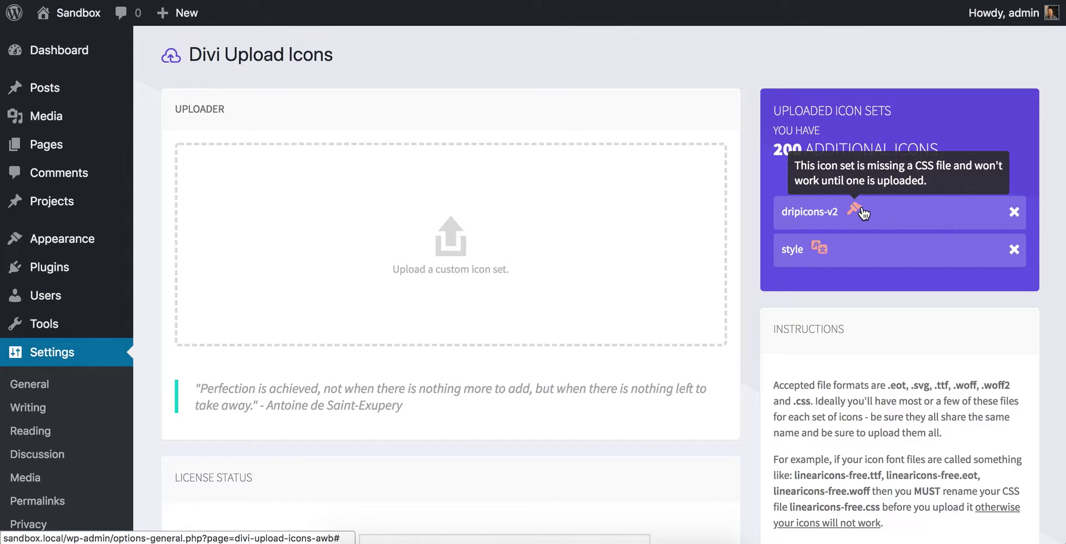
{"action": "mouse_move", "coordinate": [821, 251]}
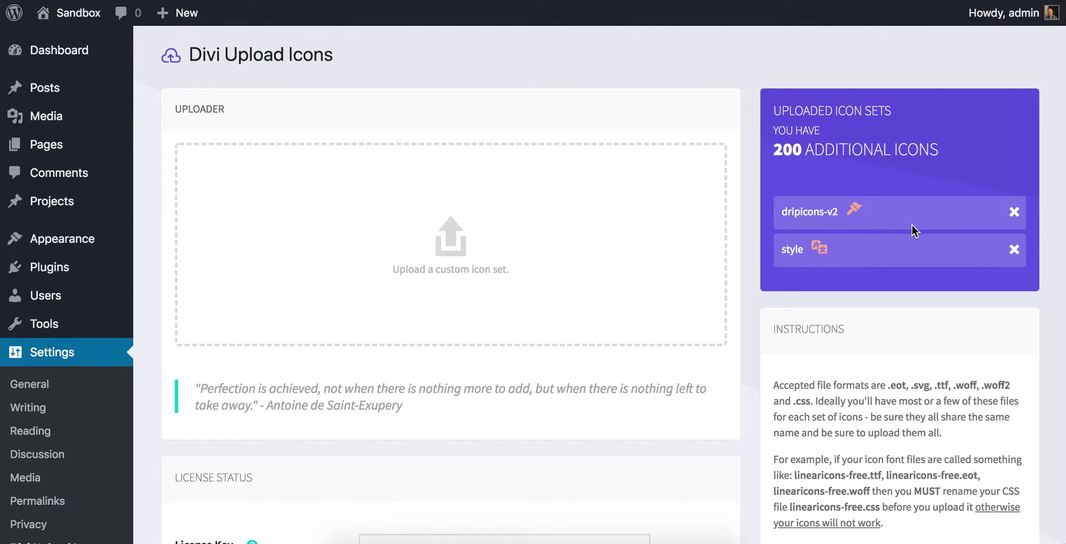
- In the dripicons folder, select style.css and rename it to dripicons-v2.css
{"action": "left_click", "coordinate": [402, 520]}
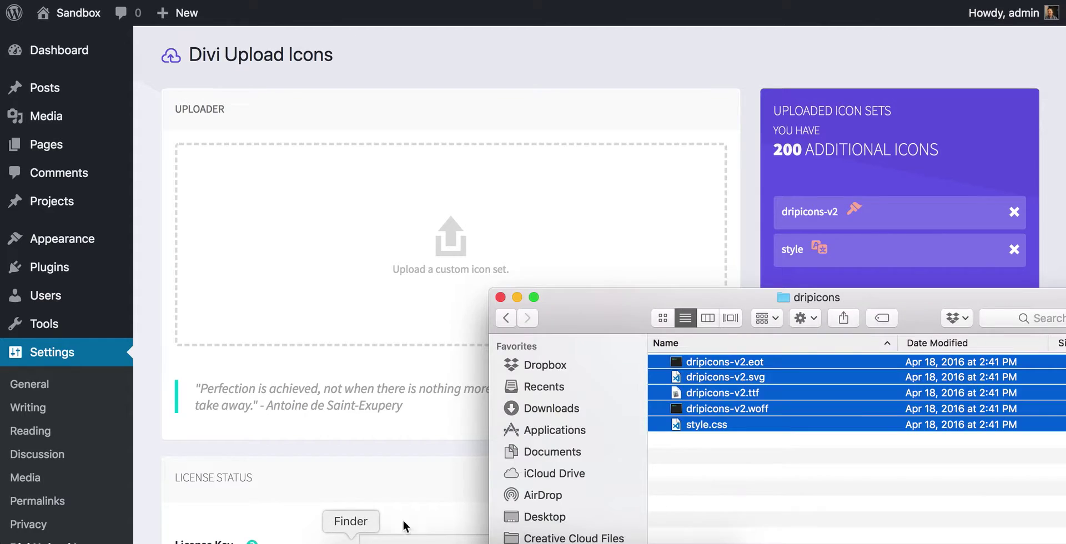
{"action": "left_click", "coordinate": [720, 409]}
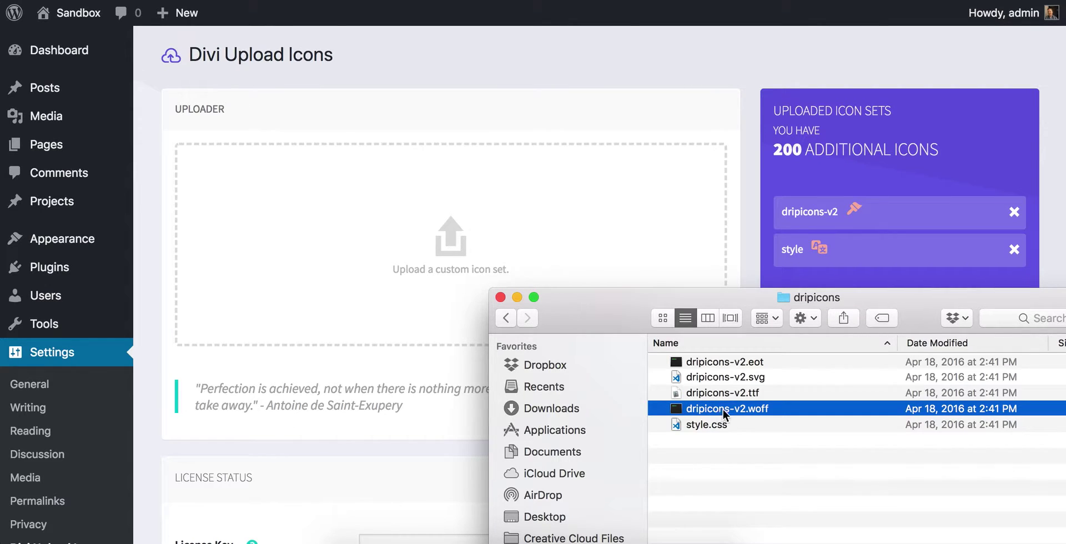
{"action": "left_click", "coordinate": [730, 409]}
{"action": "key", "text": "super+c"}
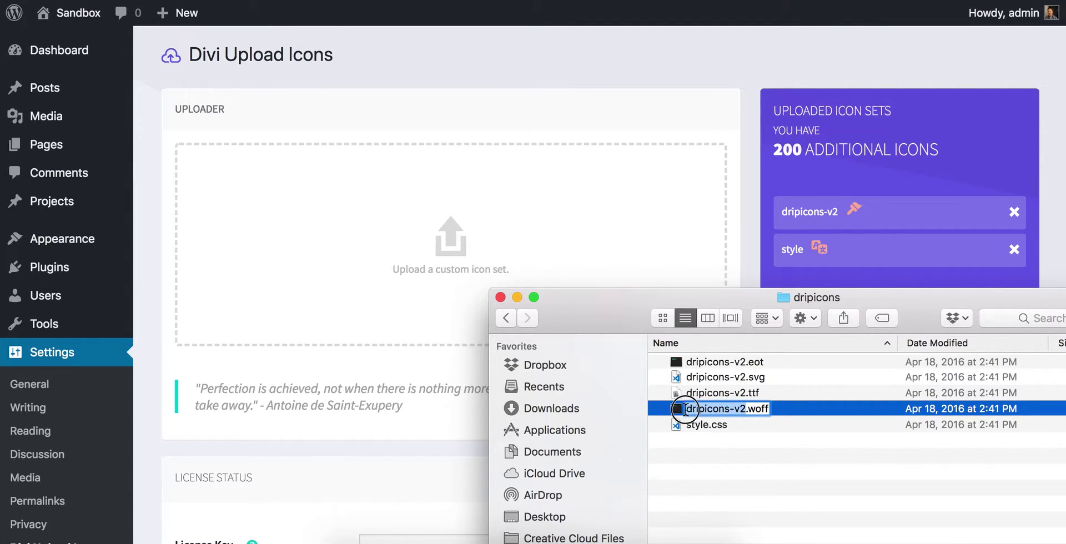
{"action": "left_click", "coordinate": [695, 425]}
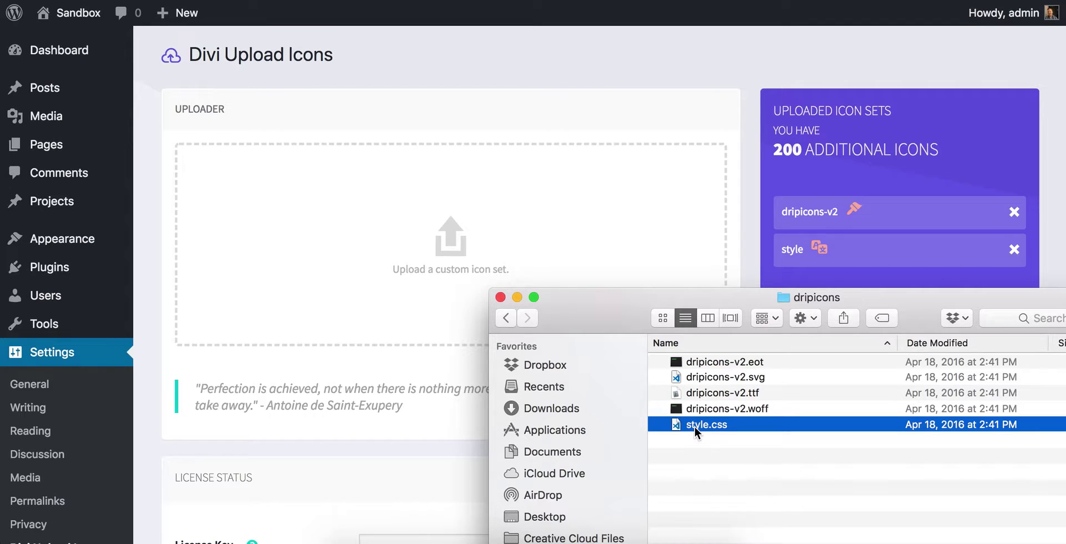
{"action": "left_click", "coordinate": [695, 428]}
{"action": "key", "text": "super+v"}
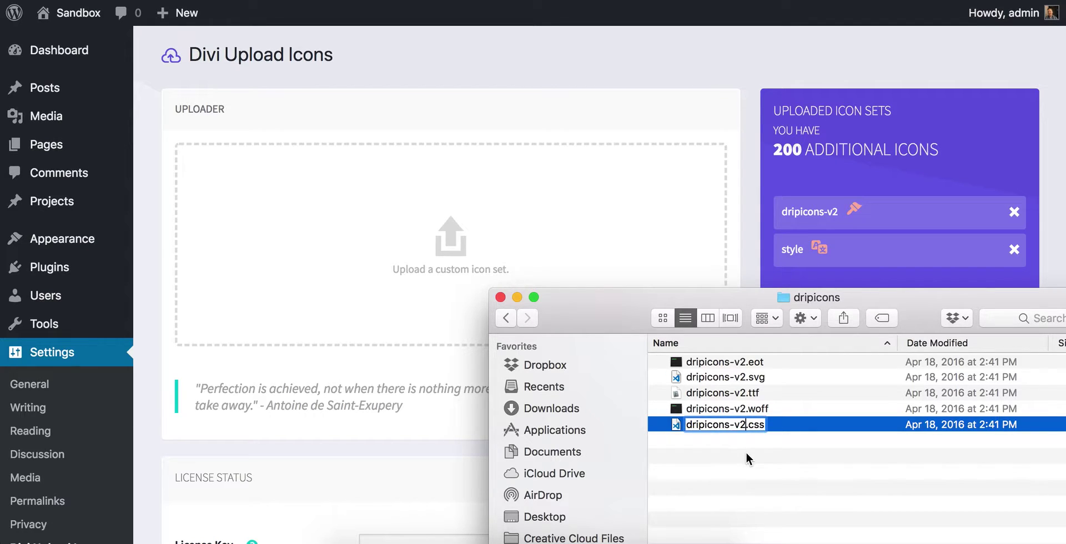
{"action": "key", "text": "Return"}
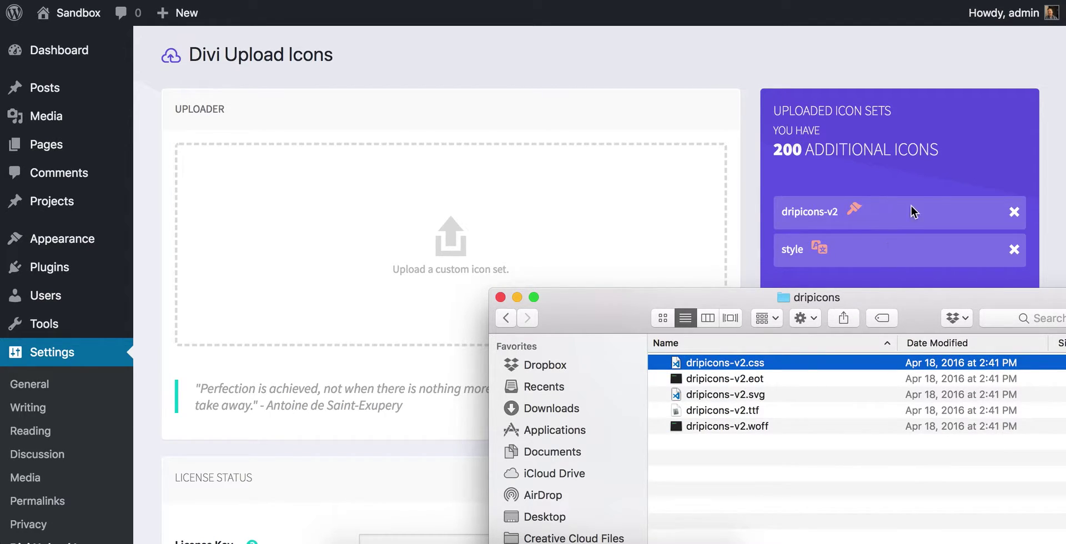
- Delete the incomplete dripicons-v2 and style icon sets from the upload page
{"action": "left_click", "coordinate": [920, 188]}
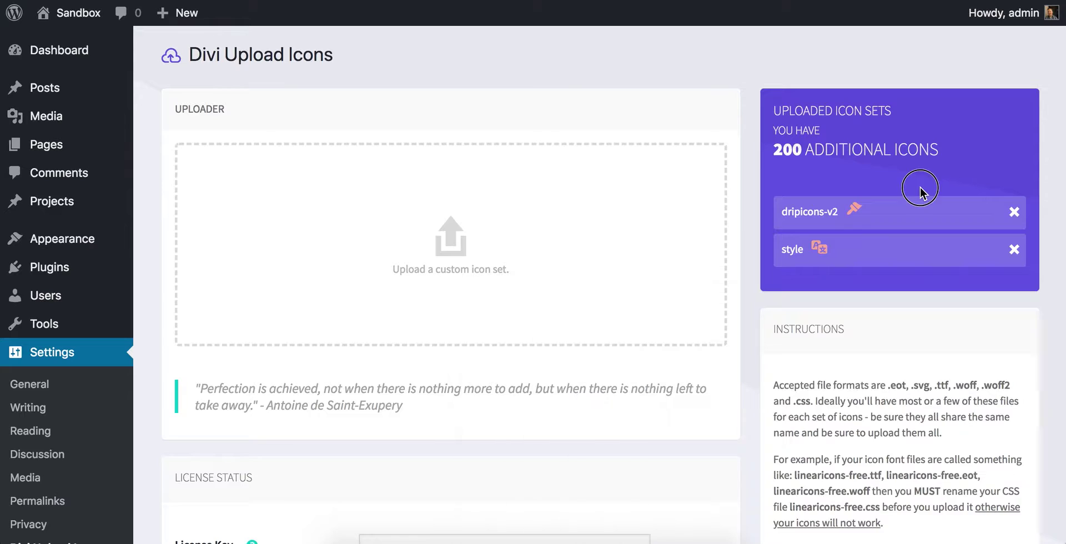
{"action": "left_click", "coordinate": [1014, 211]}
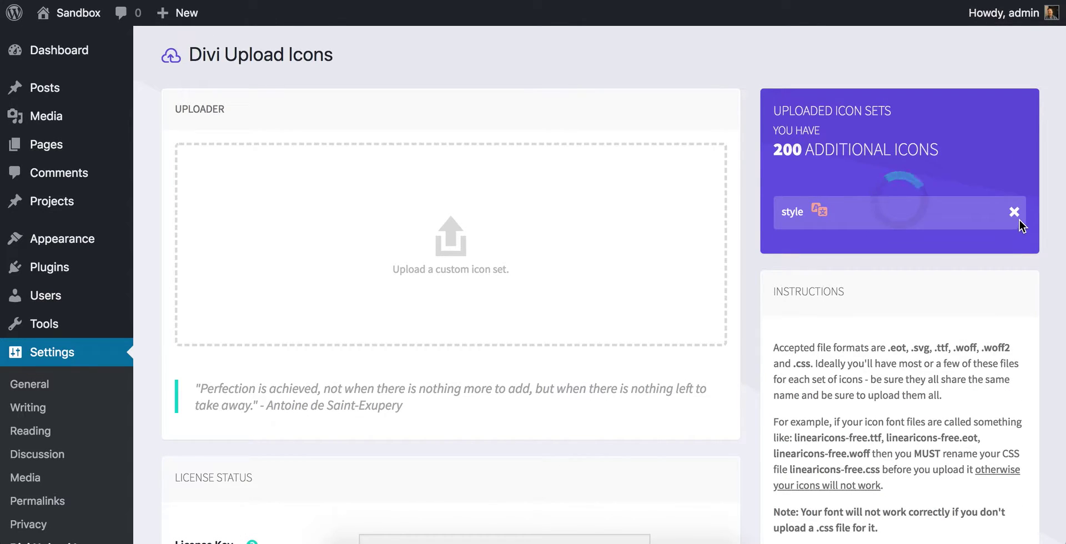
{"action": "left_click", "coordinate": [1016, 218]}
- Upload all five dripicons files together from Finder as one dripicons-v2 icon set
{"action": "left_click", "coordinate": [350, 539]}
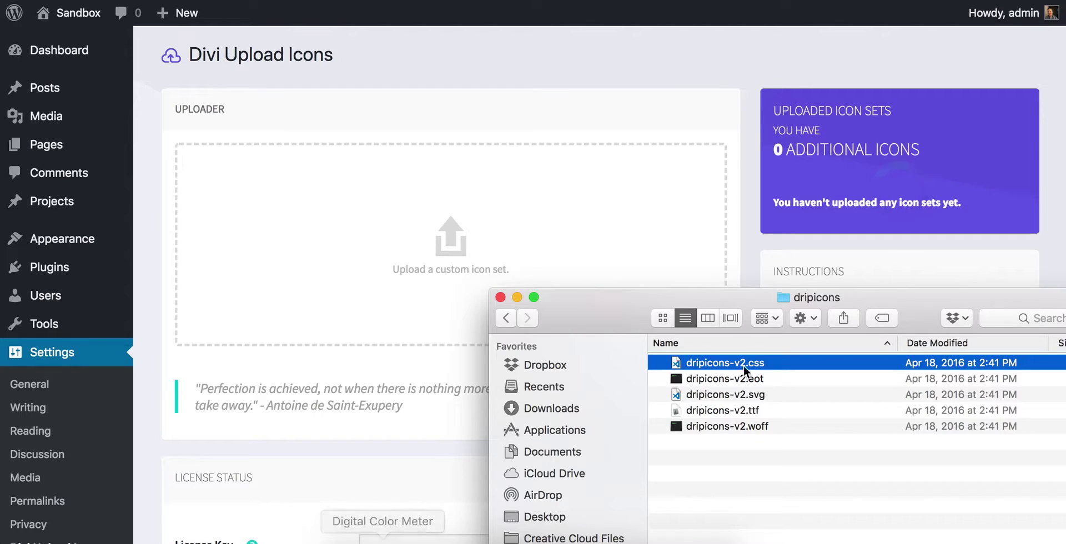
{"action": "left_click", "coordinate": [722, 426], "text": "shift"}
{"action": "left_click_drag", "start_coordinate": [722, 426], "coordinate": [441, 267]}
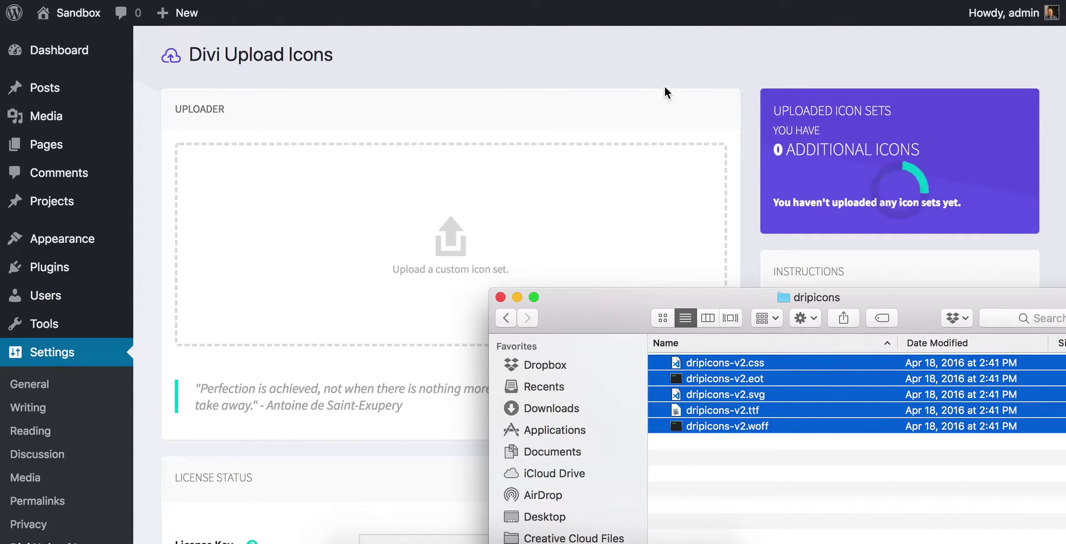
{"action": "left_click", "coordinate": [664, 85]}
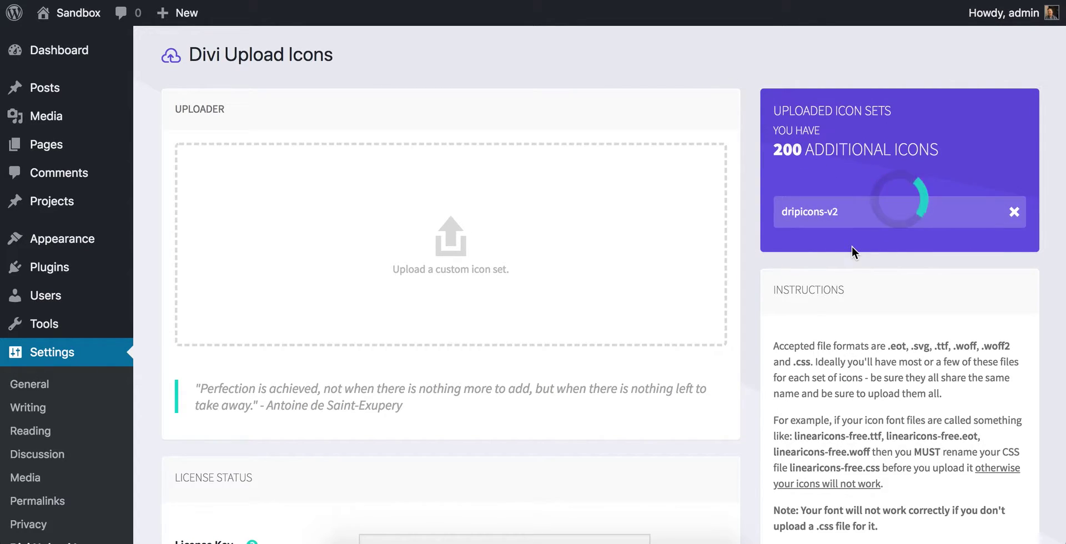
{"action": "left_click", "coordinate": [349, 541]}
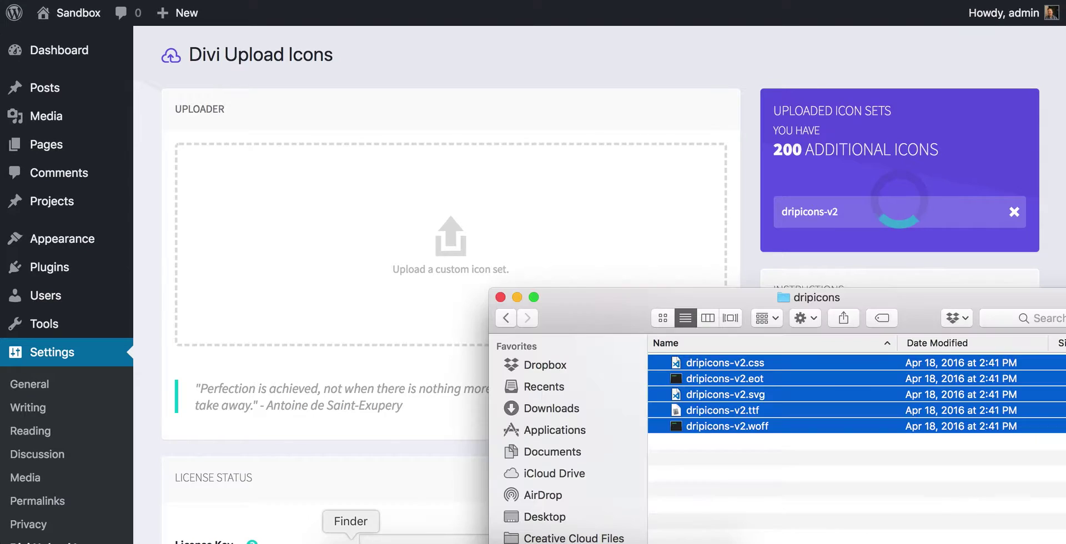
{"action": "left_click", "coordinate": [747, 468]}
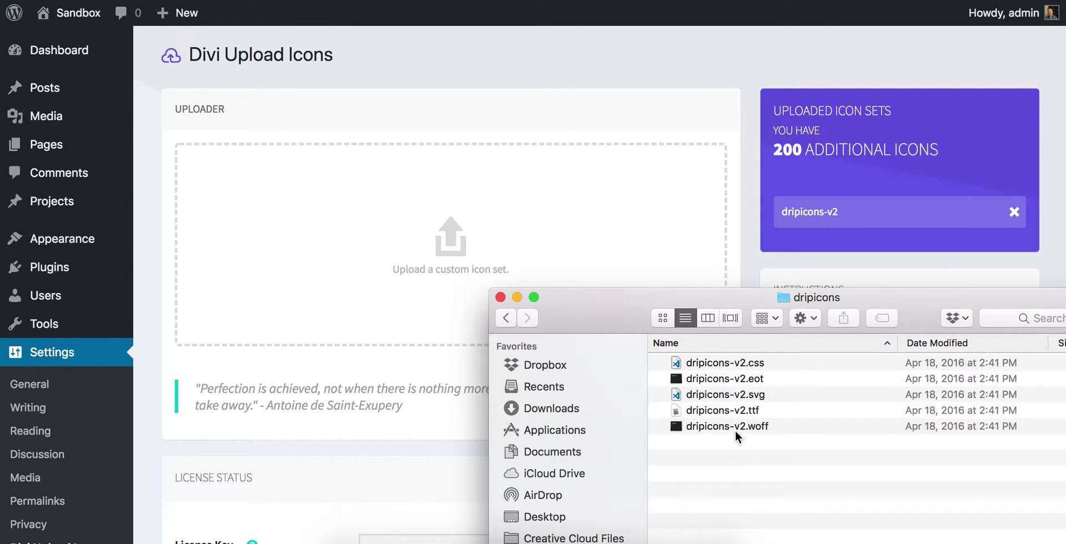